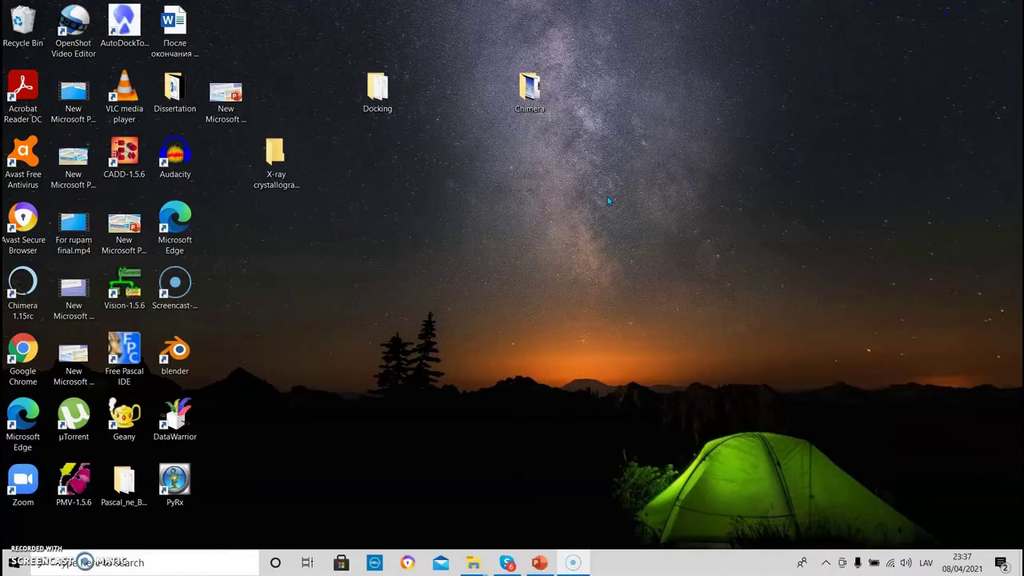
# Step: Launch Google Chrome and run a Google search for 'UCSF'
pyautogui.doubleClick(22, 358)
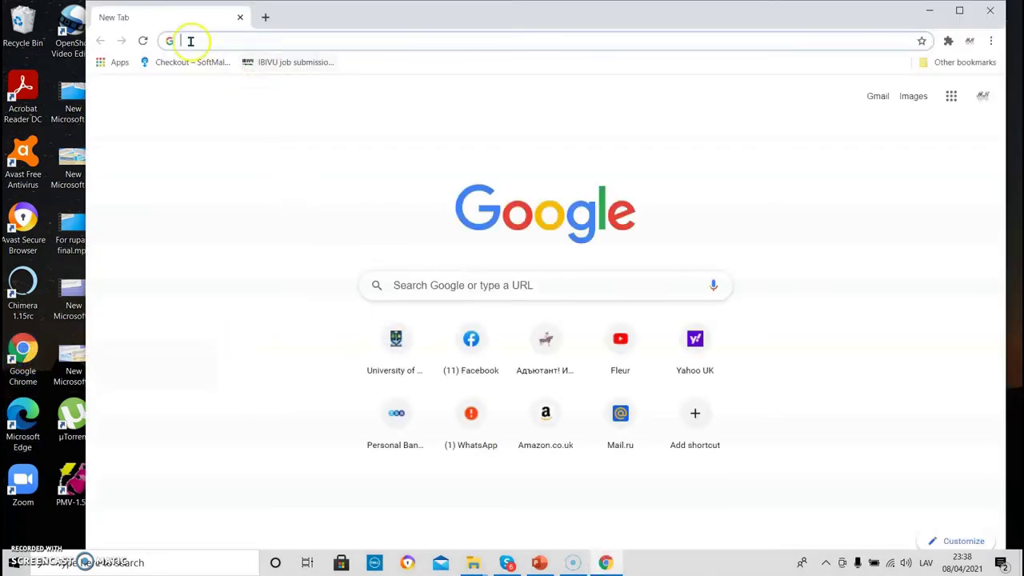
pyautogui.write('U')
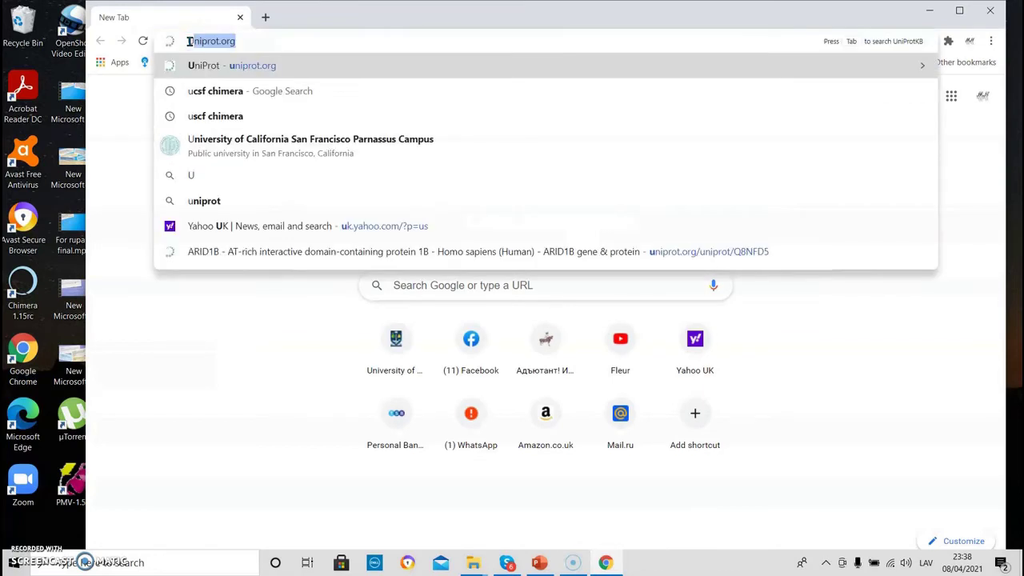
pyautogui.write('CSF')
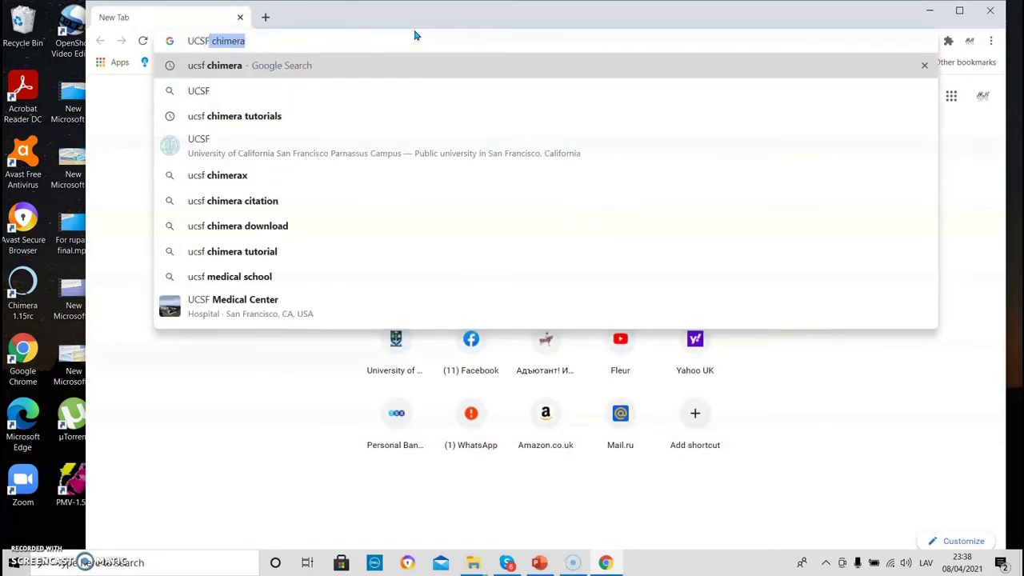
pyautogui.press('Return')
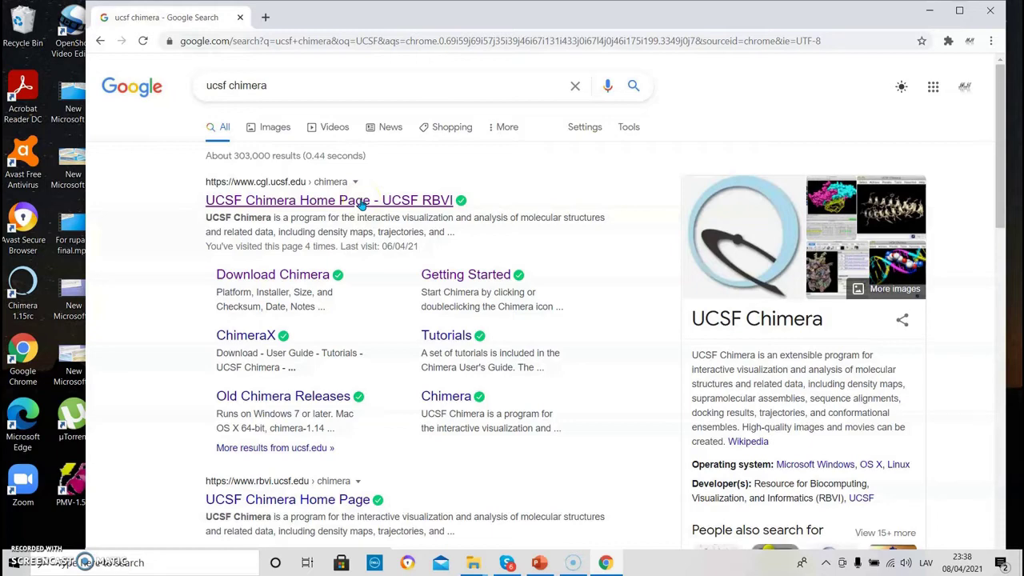
# Step: Open the UCSF Chimera Home Page result and go to its Download page
pyautogui.click(362, 203)
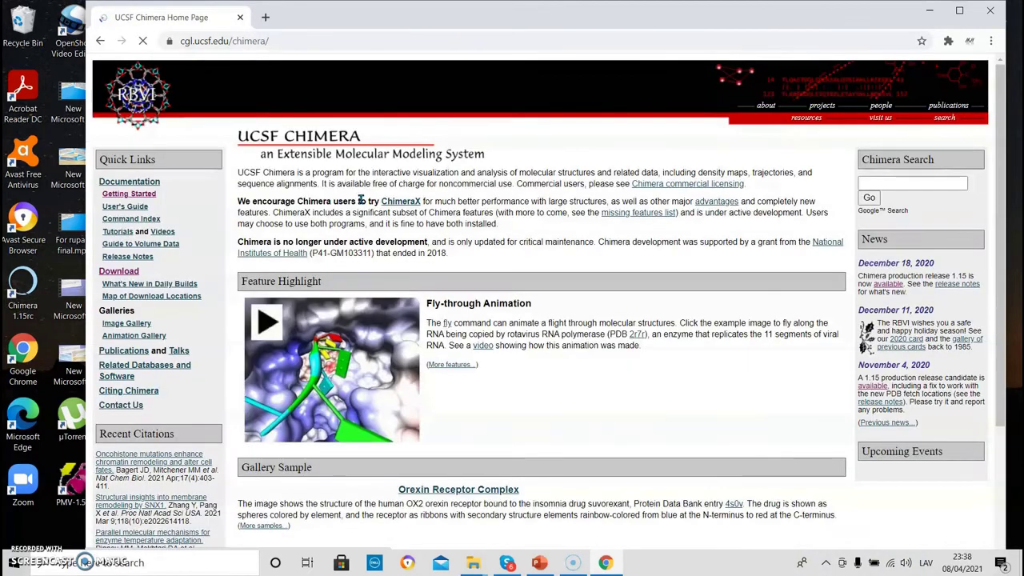
pyautogui.click(362, 293)
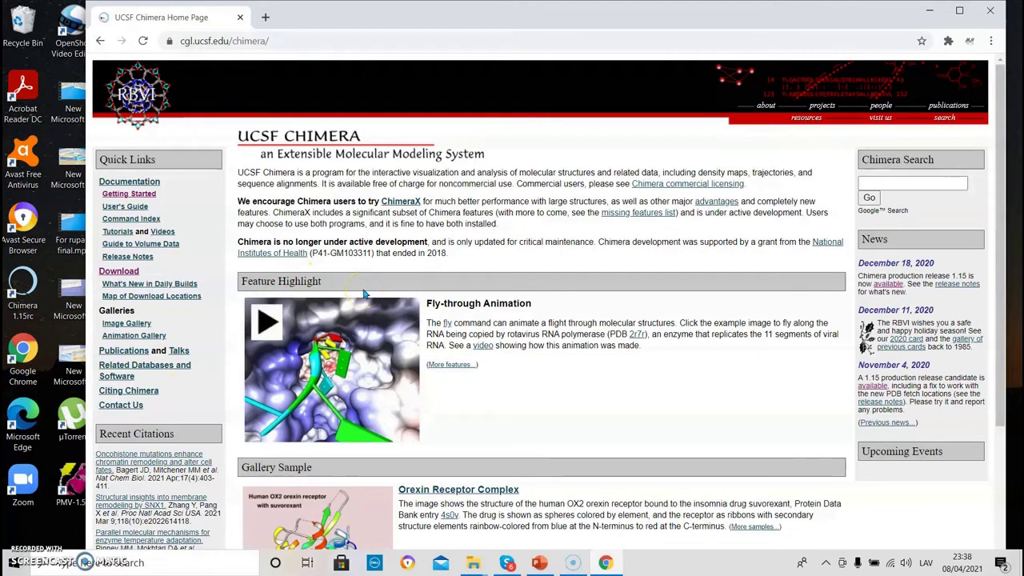
pyautogui.click(116, 273)
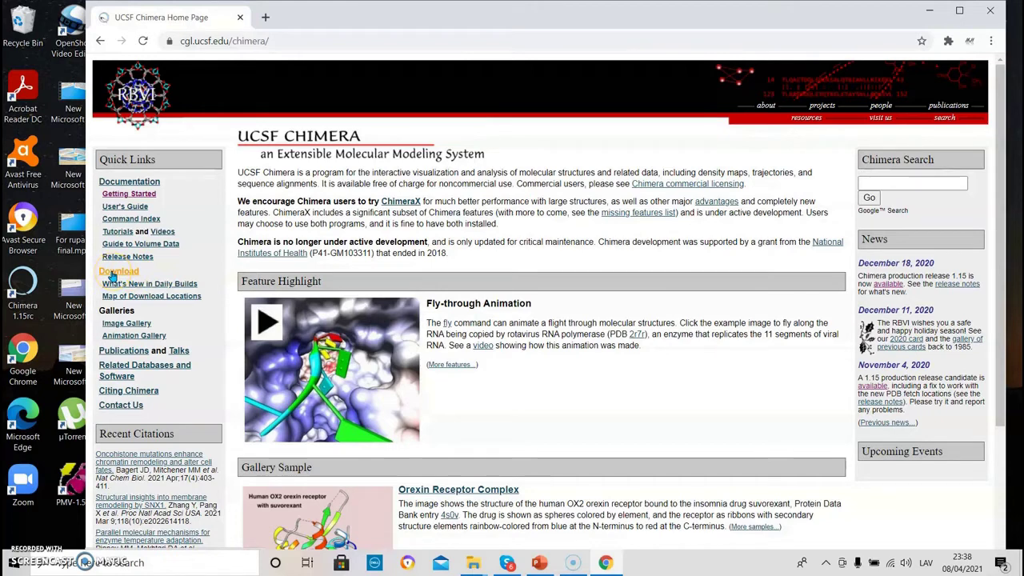
pyautogui.click(116, 275)
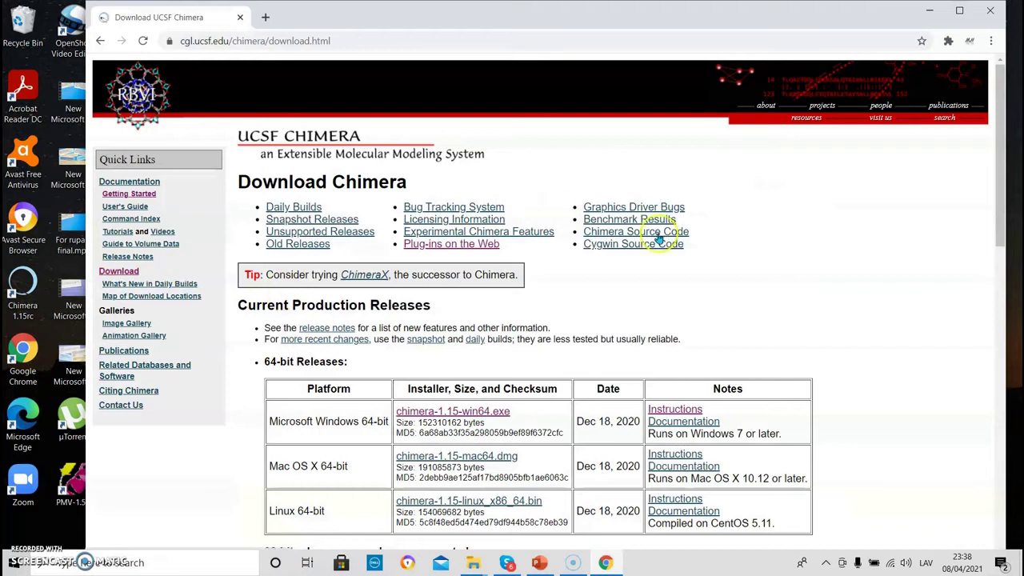
# Step: Pick the chimera-1.15-win64.exe installer, scroll through the license and accept it
pyautogui.click(894, 305)
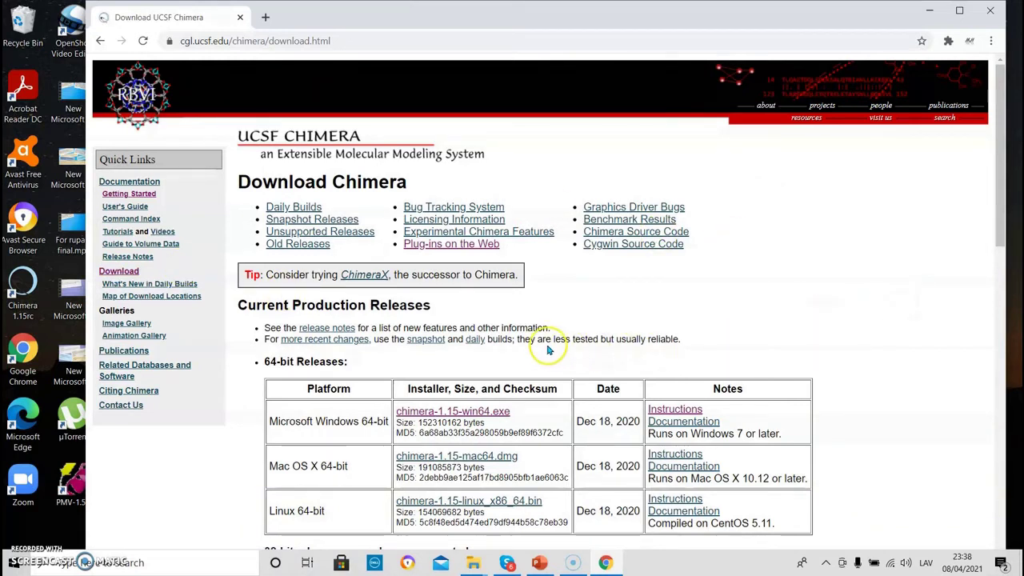
pyautogui.click(449, 413)
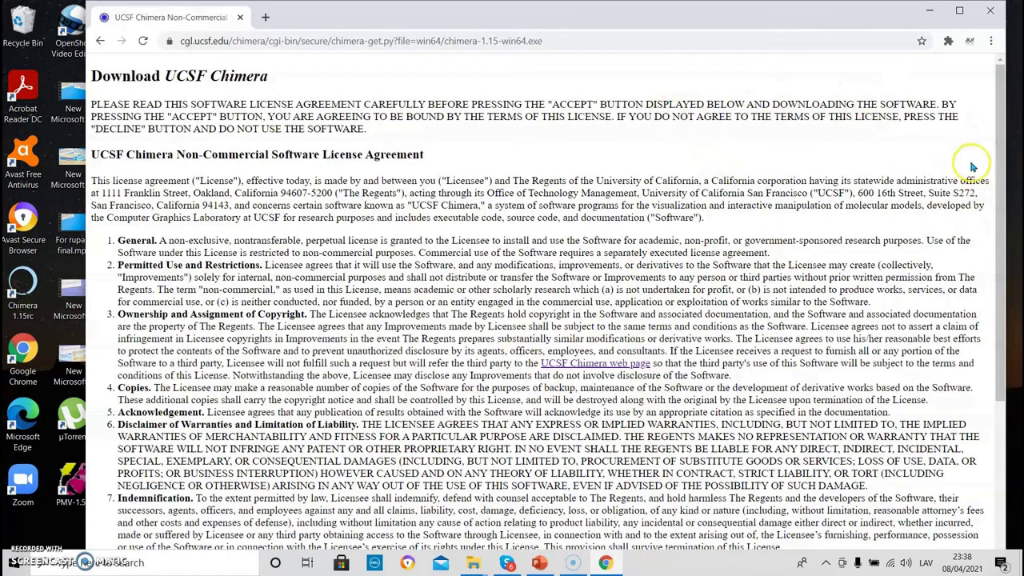
pyautogui.moveTo(998, 152); pyautogui.dragTo(992, 383)
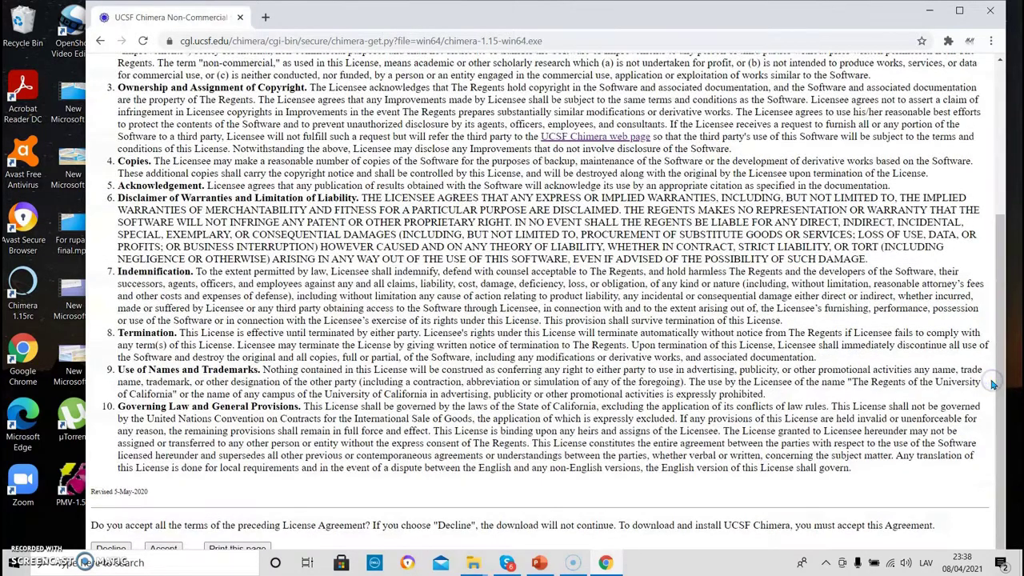
pyautogui.doubleClick(808, 16)
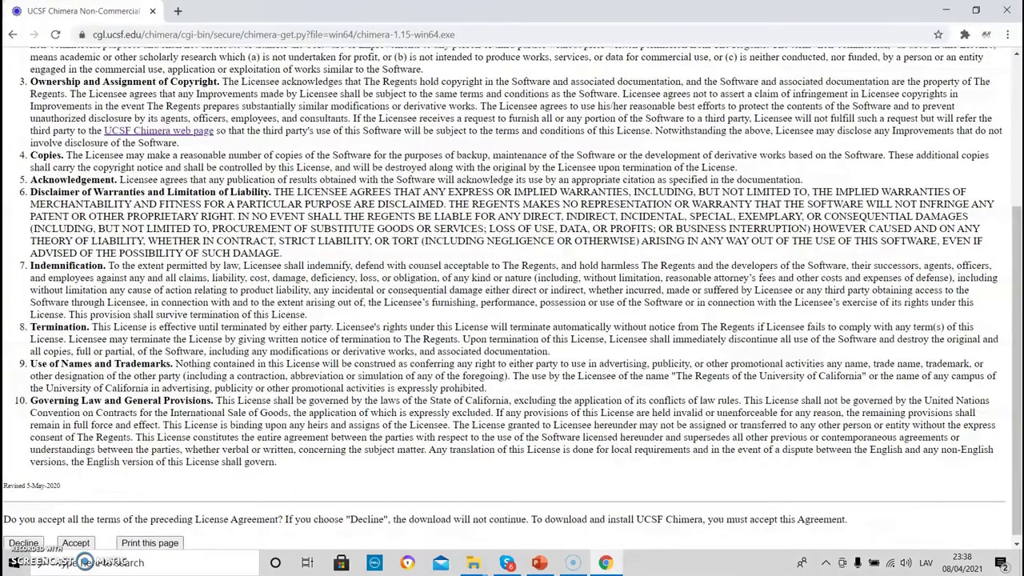
pyautogui.click(76, 543)
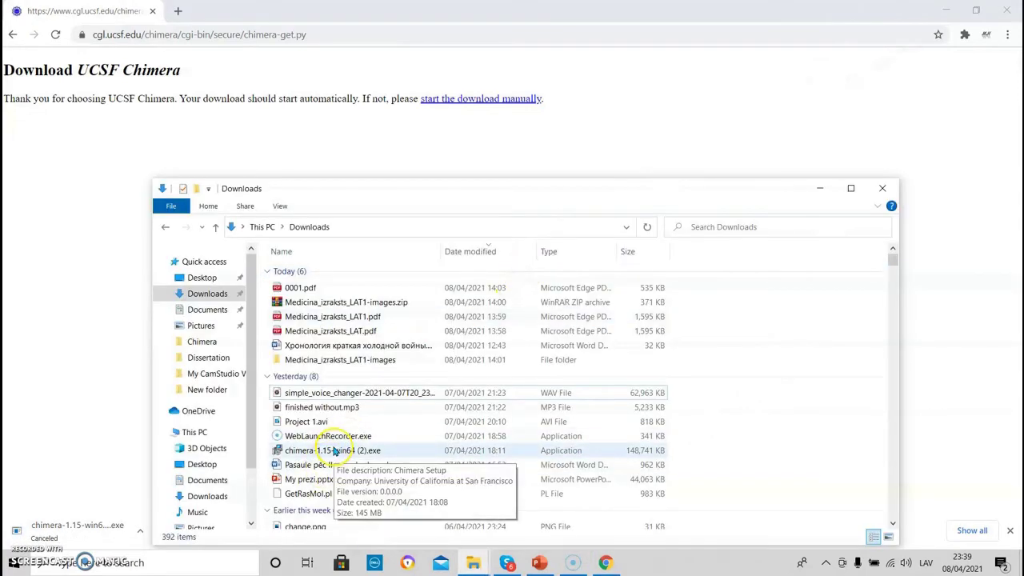
# Step: Run the Chimera 1.15 installer, accept the license, keep default folders and desktop icon, and install
pyautogui.doubleClick(336, 451)
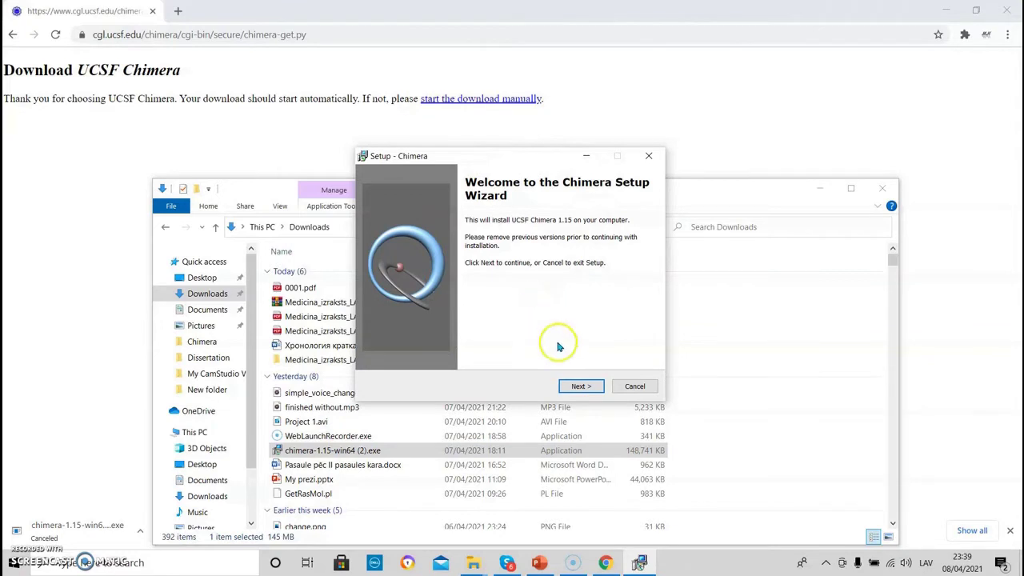
pyautogui.click(580, 386)
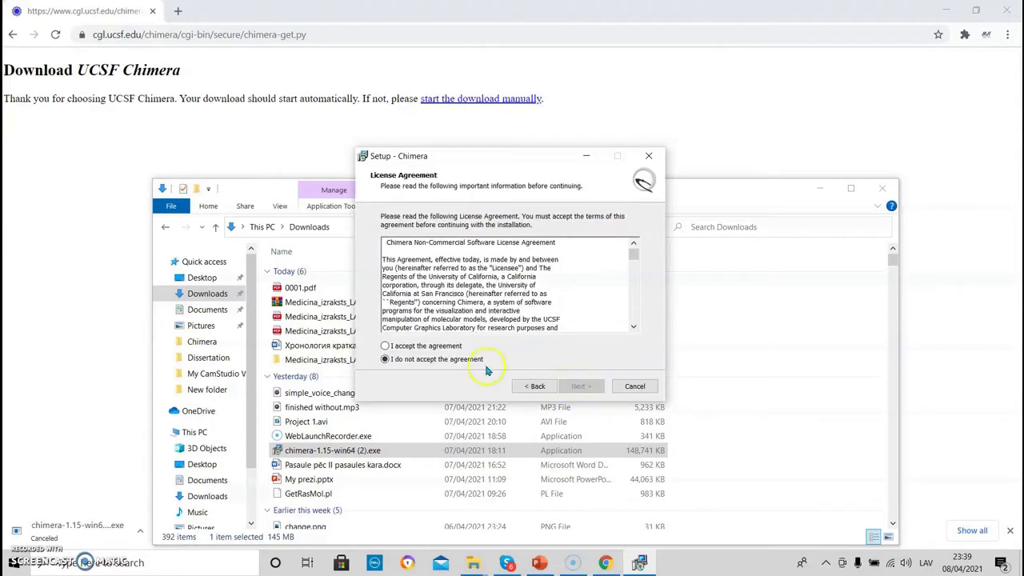
pyautogui.click(401, 350)
pyautogui.click(579, 386)
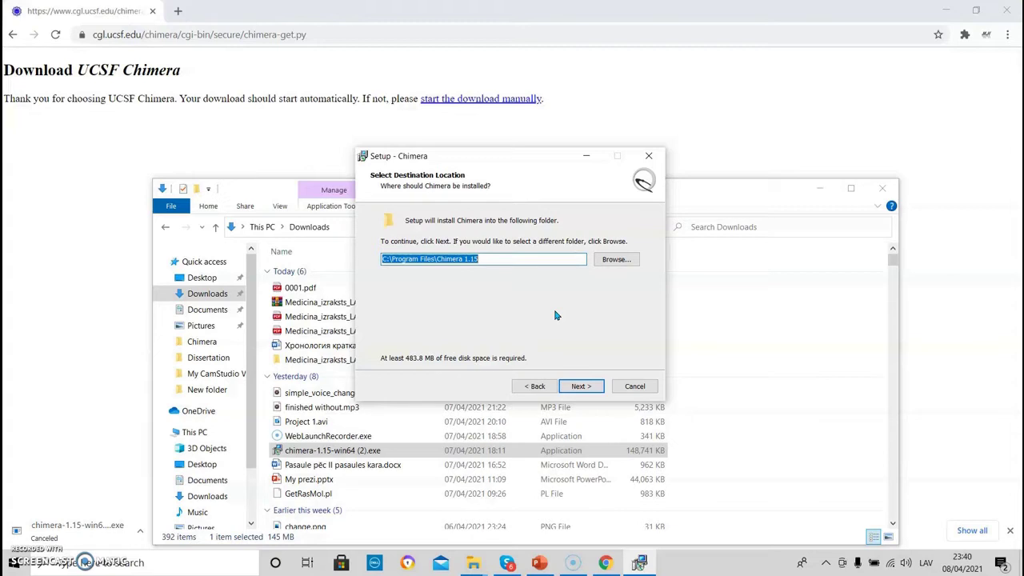
pyautogui.click(580, 386)
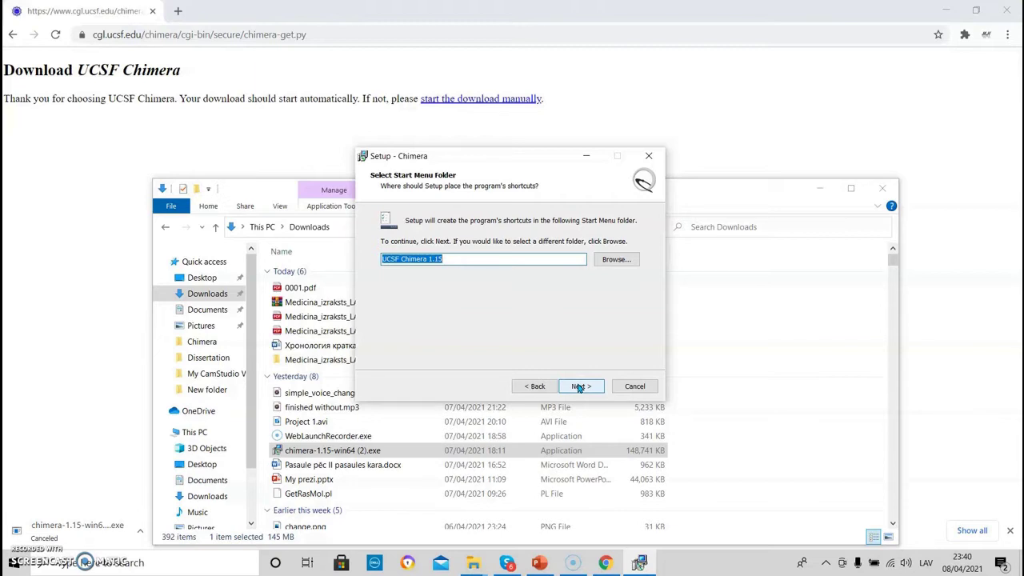
pyautogui.click(579, 387)
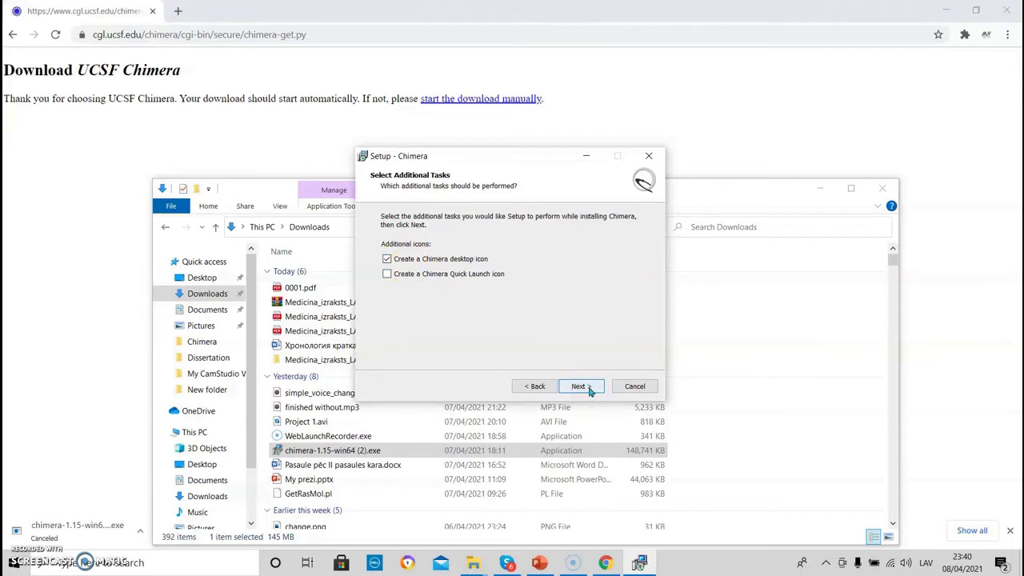
pyautogui.click(581, 387)
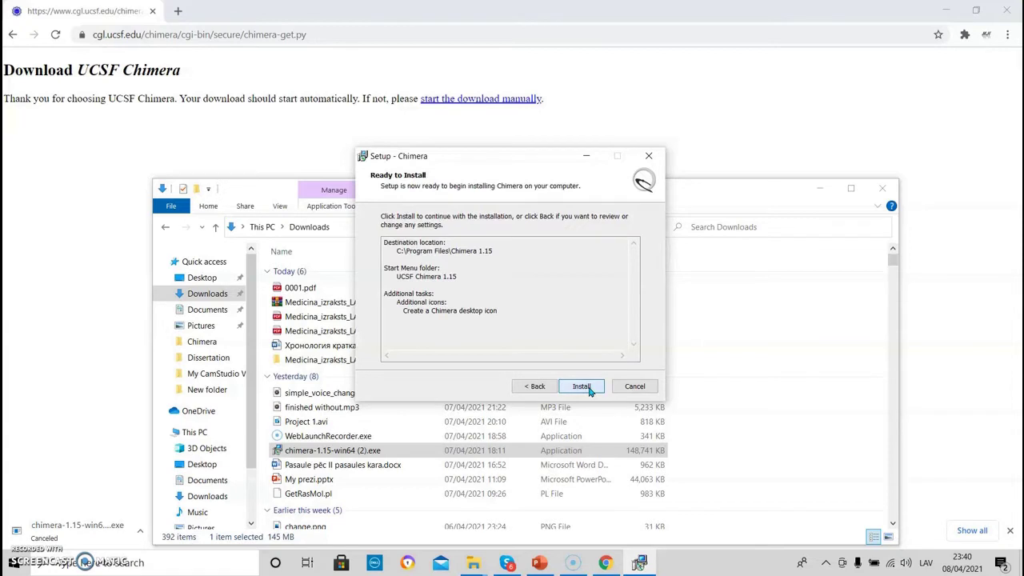
pyautogui.click(588, 389)
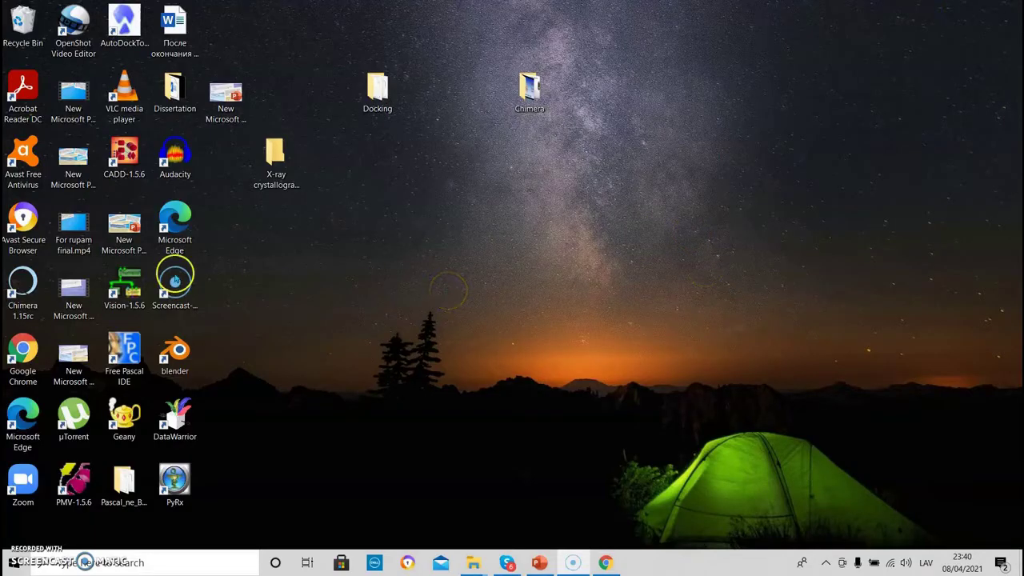
# Step: Start Chimera 1.15 from the desktop icon and close the Registration reminder
pyautogui.doubleClick(19, 287)
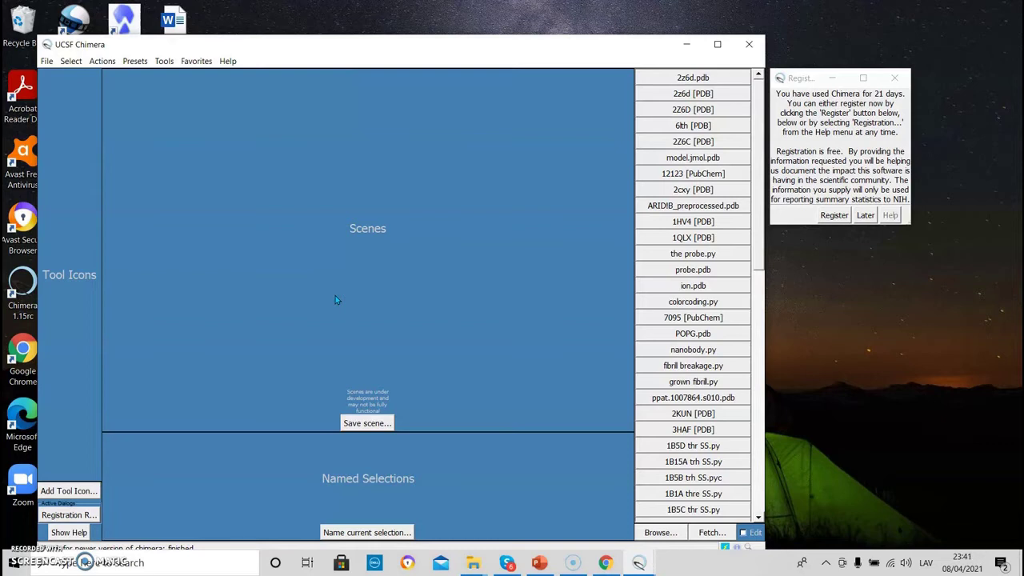
pyautogui.click(896, 78)
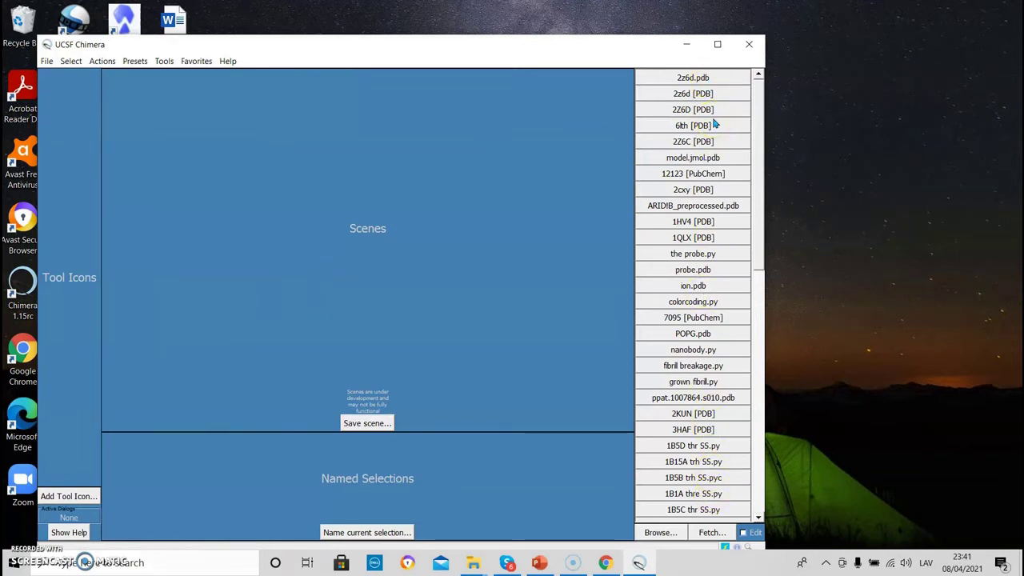
pyautogui.click(709, 94)
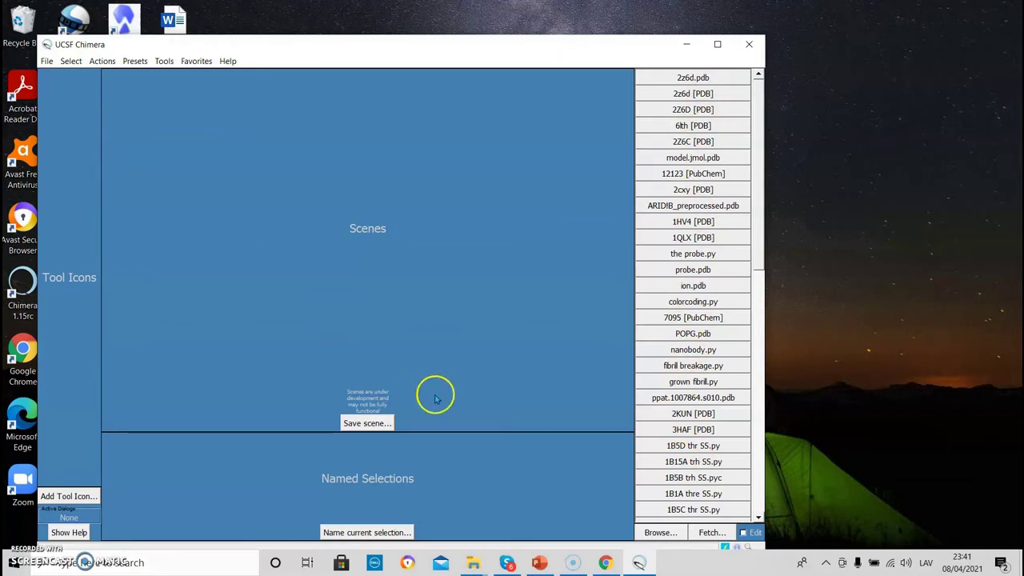
# Step: In a new Chrome tab, Google 'pdb rcsb' and open the RCSB PDB homepage
pyautogui.click(606, 564)
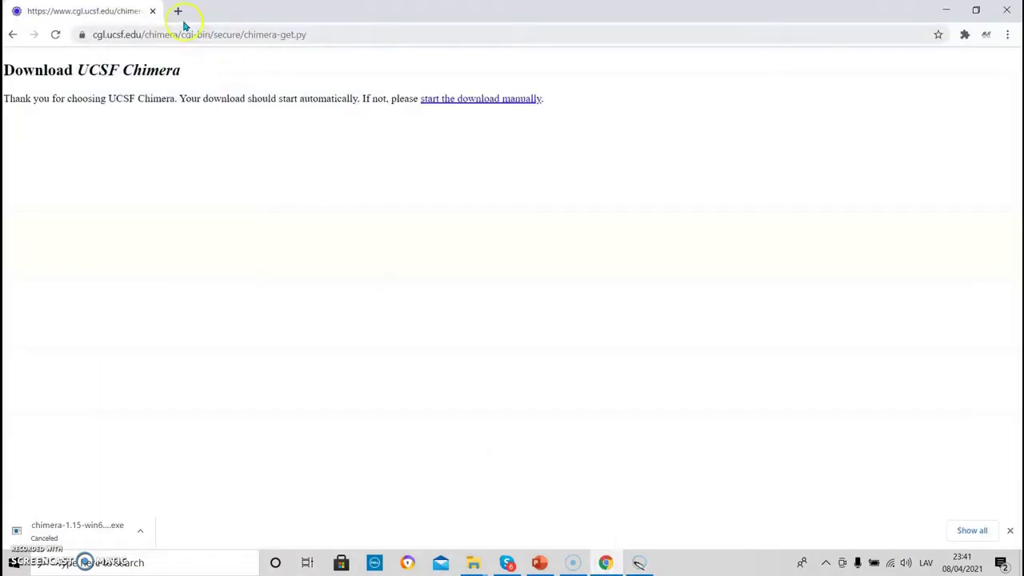
pyautogui.click(178, 10)
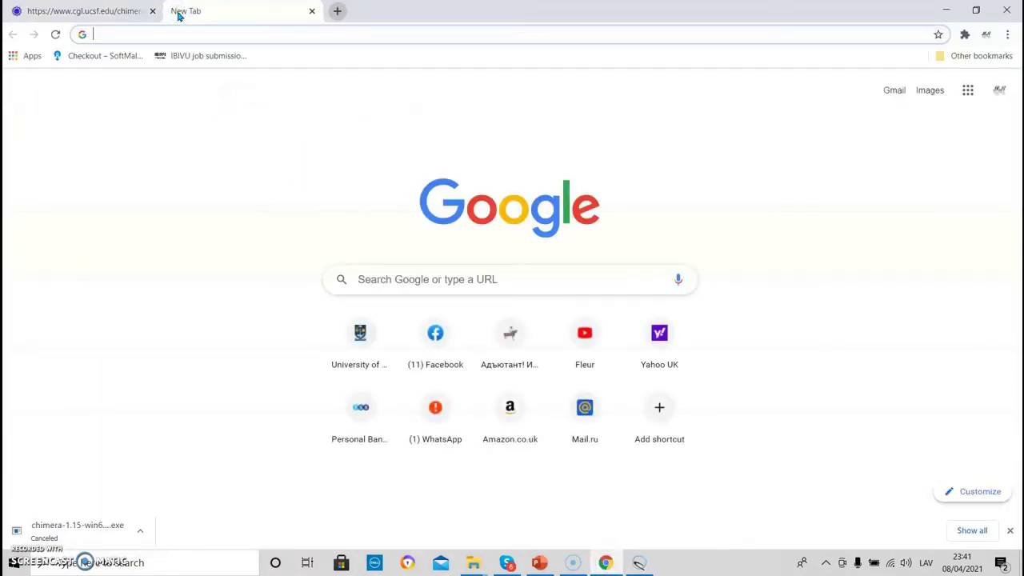
pyautogui.write('pdb r')
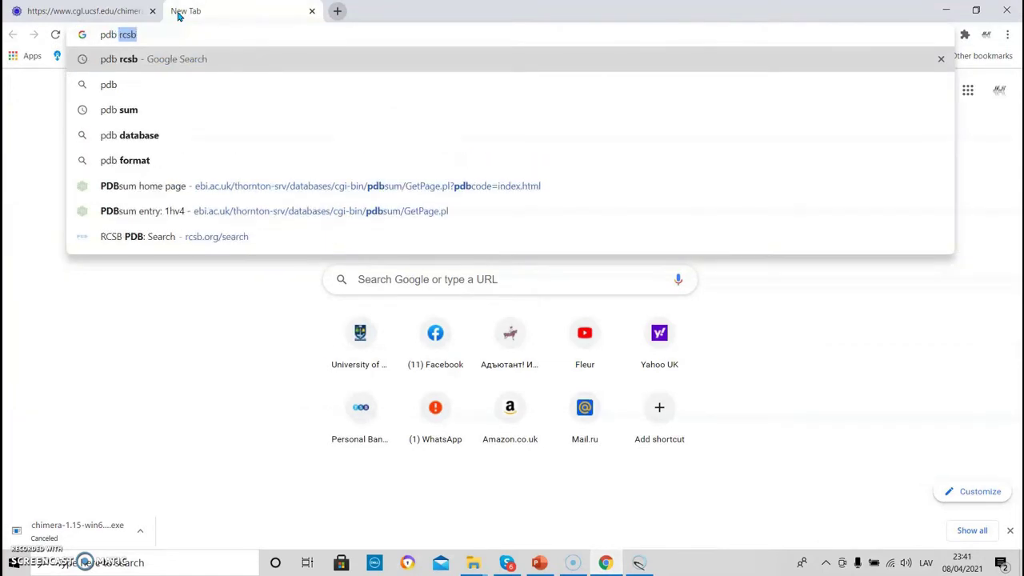
pyautogui.write('csb')
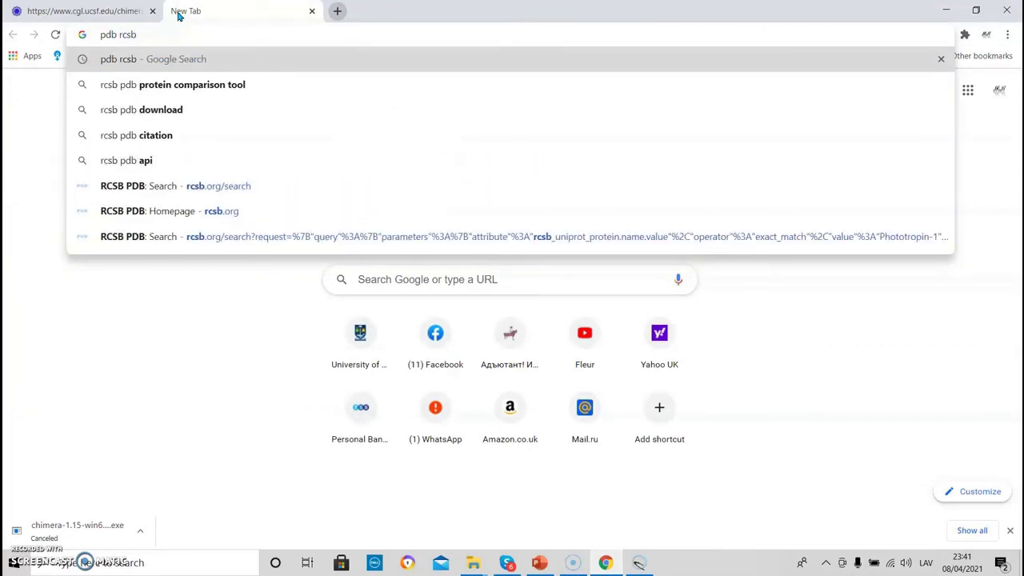
pyautogui.press('Return')
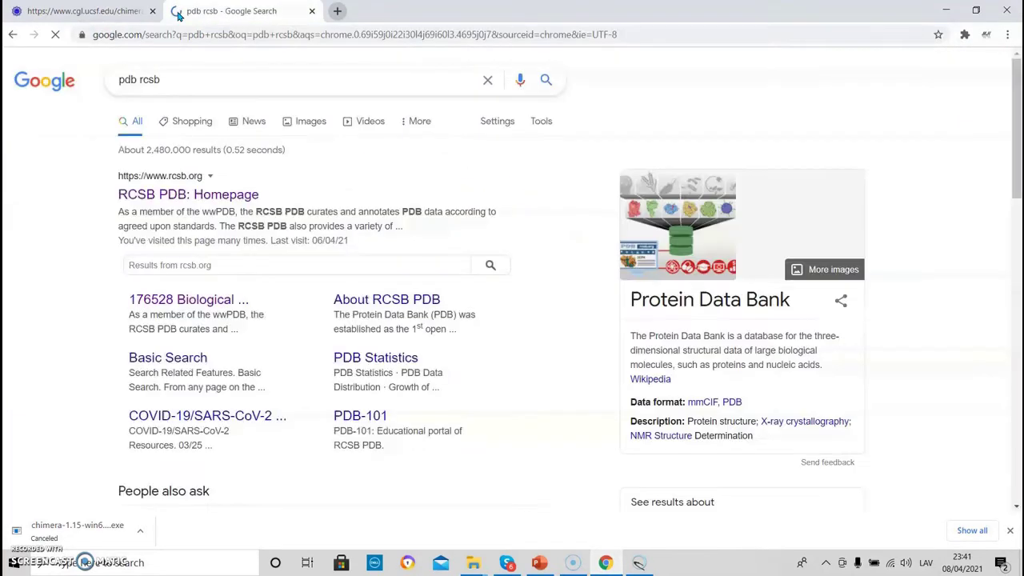
pyautogui.click(212, 196)
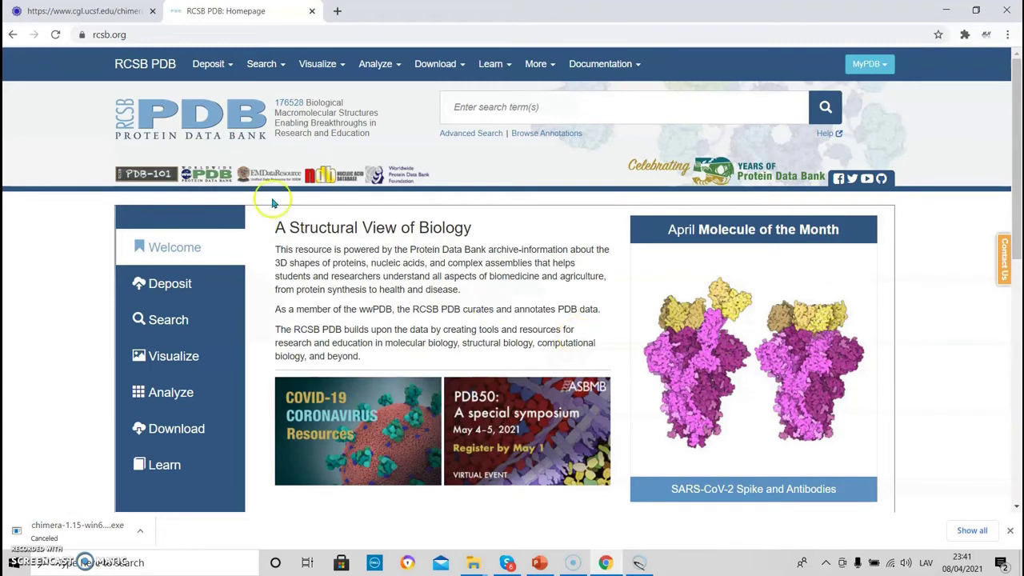
# Step: Search RCSB PDB for 'photosropin' and pick the Phototropin-1 suggestion
pyautogui.click(469, 107)
pyautogui.write('phot')
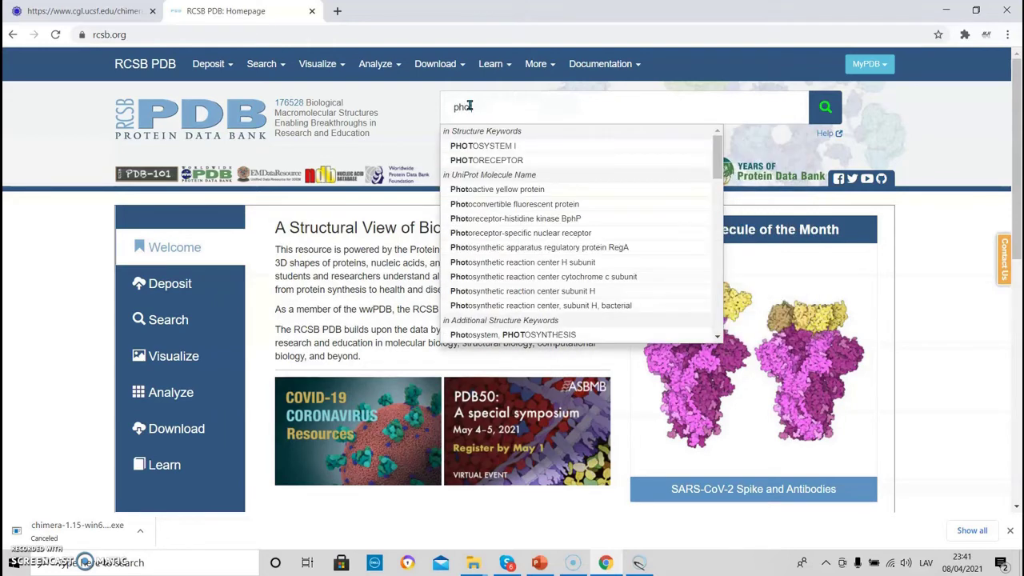
pyautogui.write('osropin')
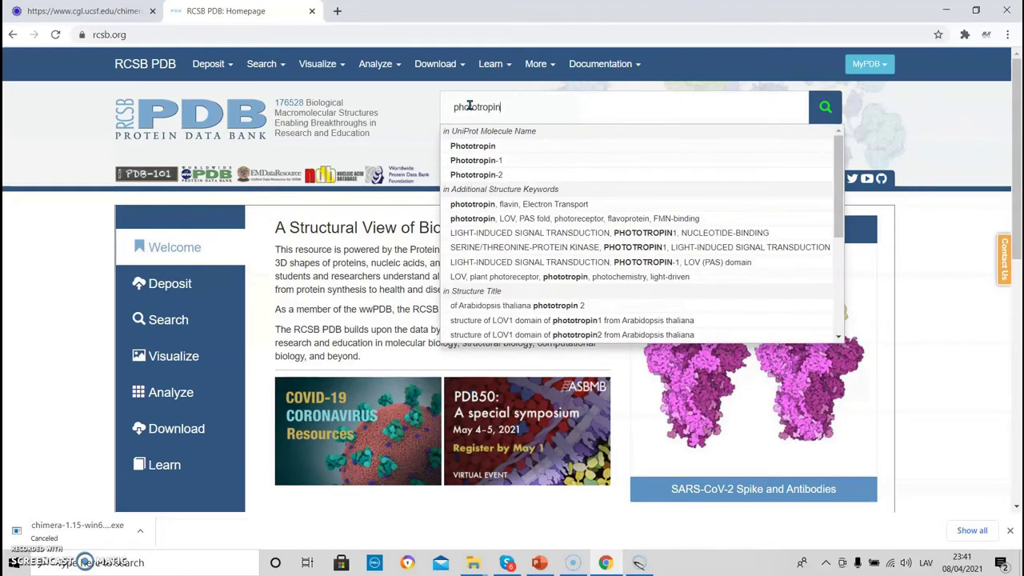
pyautogui.click(493, 160)
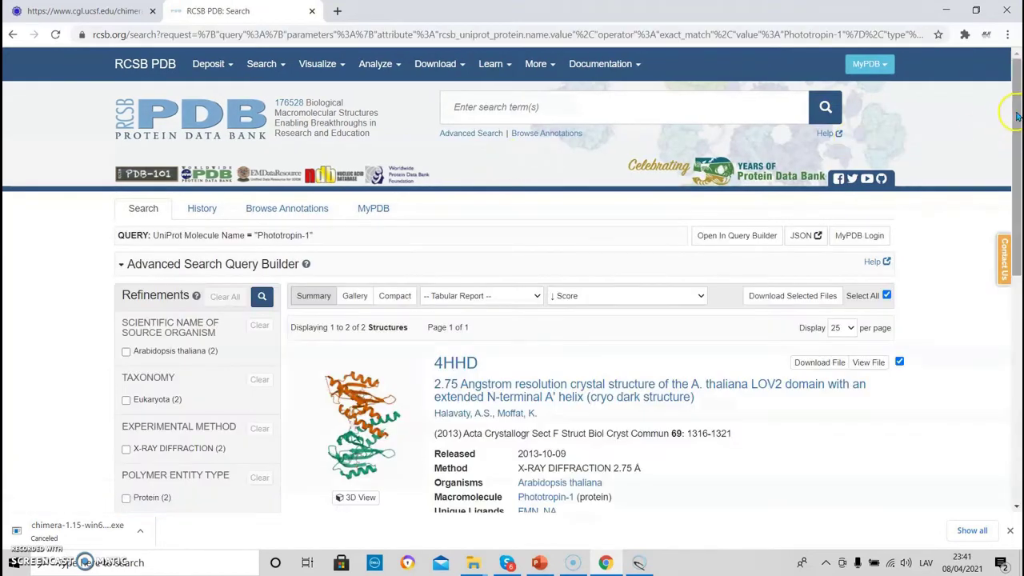
pyautogui.moveTo(1019, 115); pyautogui.dragTo(1019, 287)
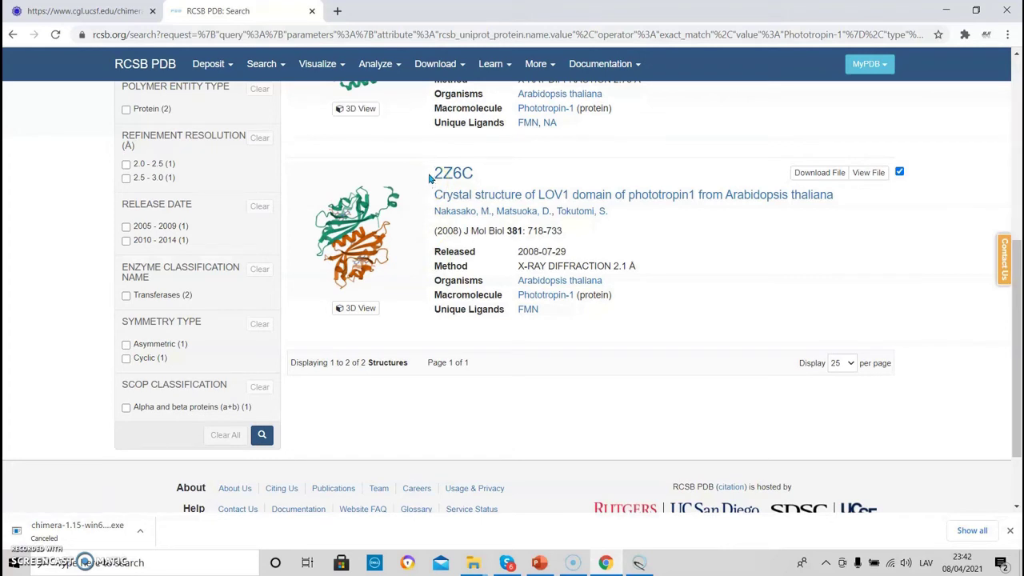
# Step: Select and copy the 2Z6C entry ID from the results
pyautogui.moveTo(432, 176); pyautogui.dragTo(475, 175)
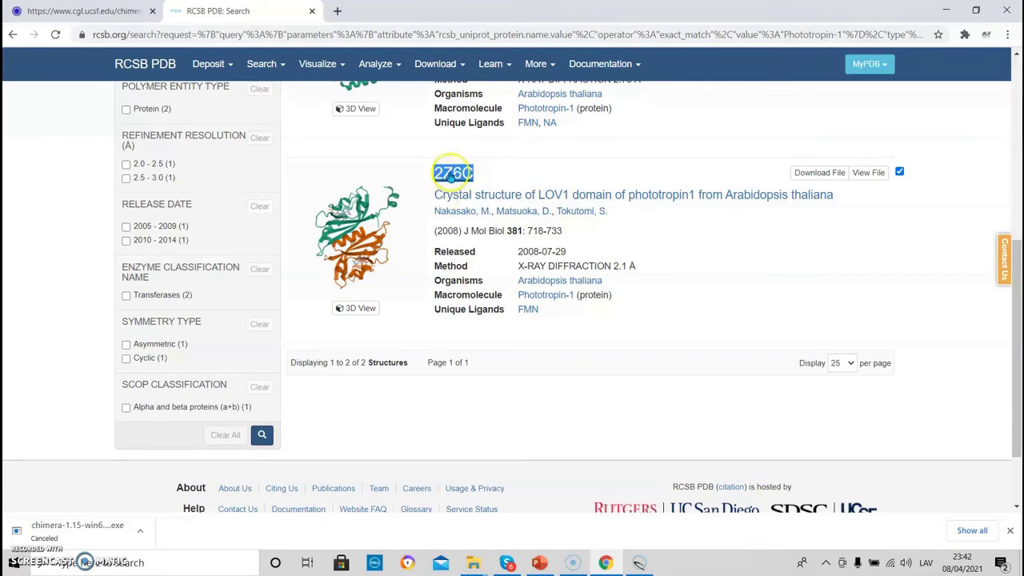
pyautogui.rightClick(453, 175)
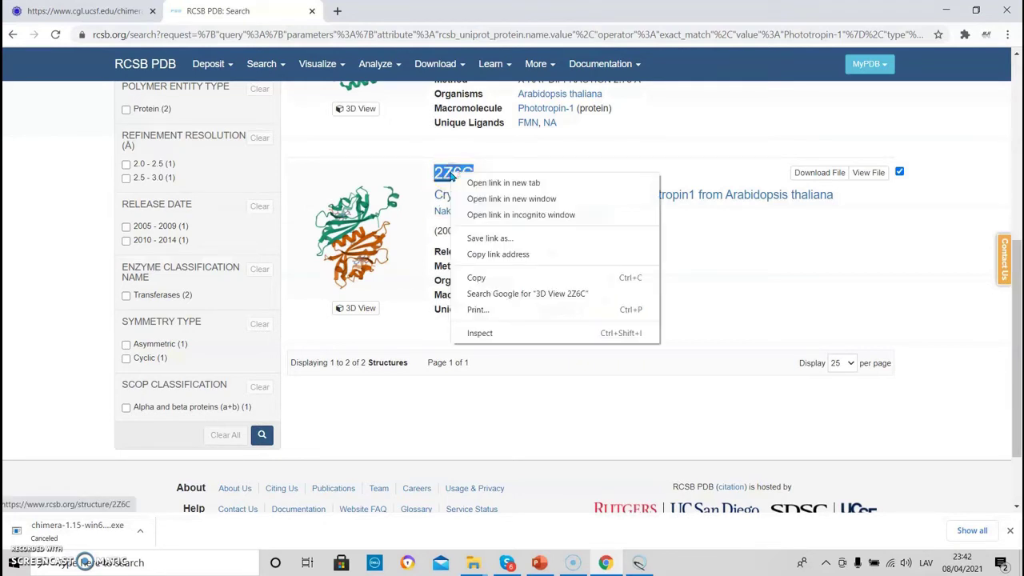
pyautogui.click(484, 278)
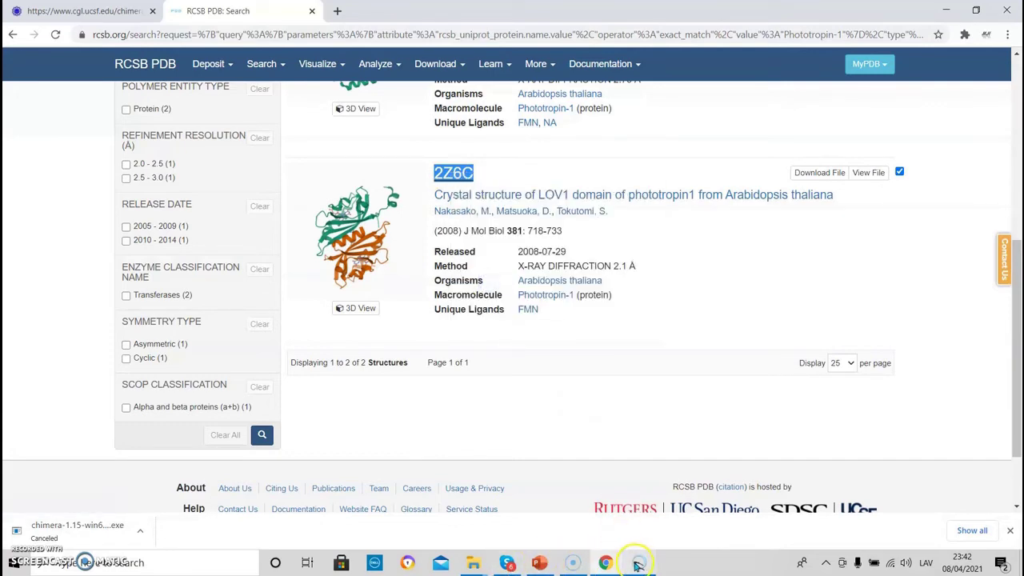
# Step: In Chimera, fetch structure 2Z6C by PDB ID
pyautogui.click(638, 562)
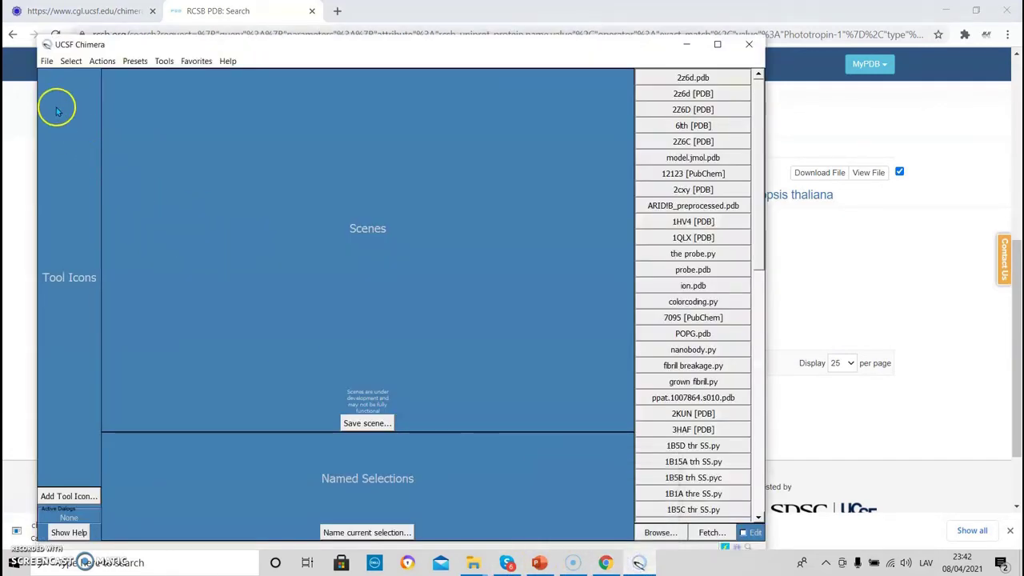
pyautogui.click(46, 61)
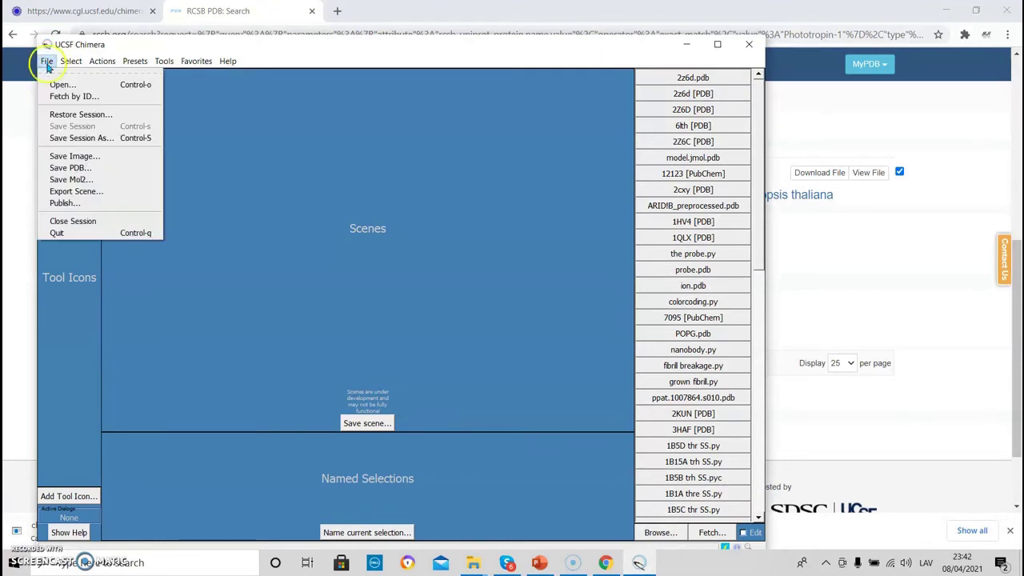
pyautogui.click(71, 97)
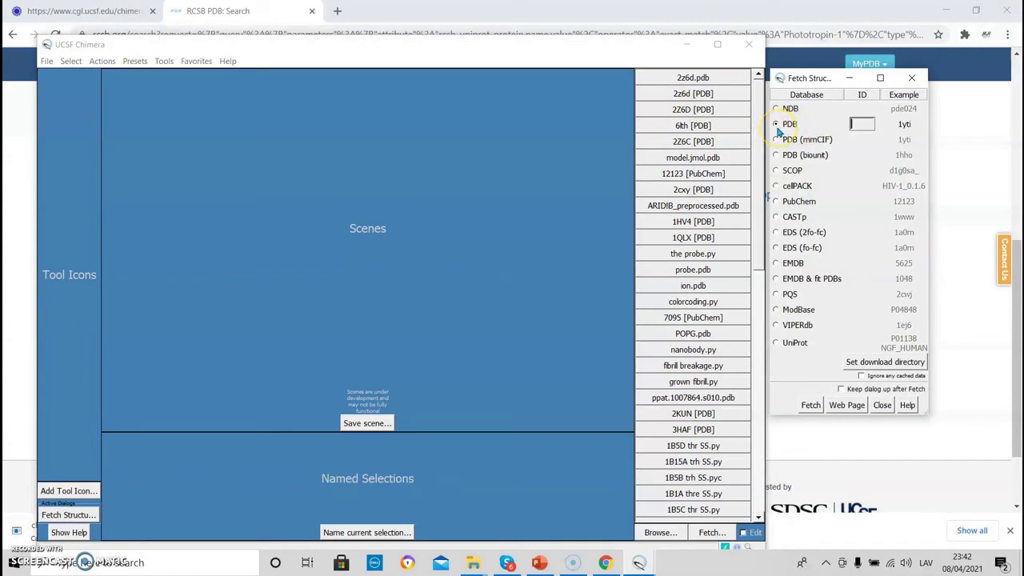
pyautogui.click(864, 136)
pyautogui.write('2Z6C')
pyautogui.press('Return')
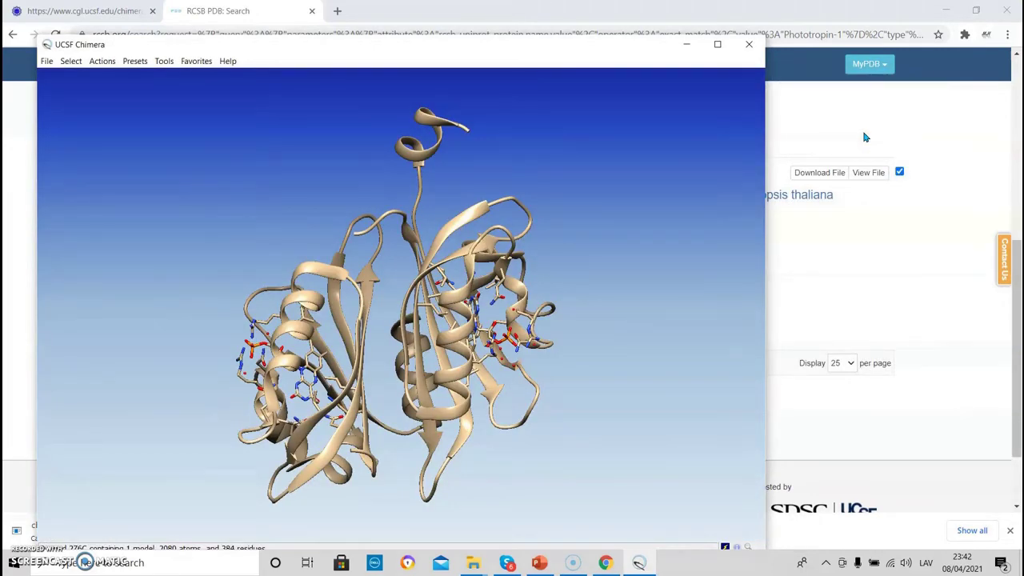
# Step: Rotate the 2Z6C structure to inspect it, then close the session
pyautogui.moveTo(361, 361); pyautogui.dragTo(325, 320)
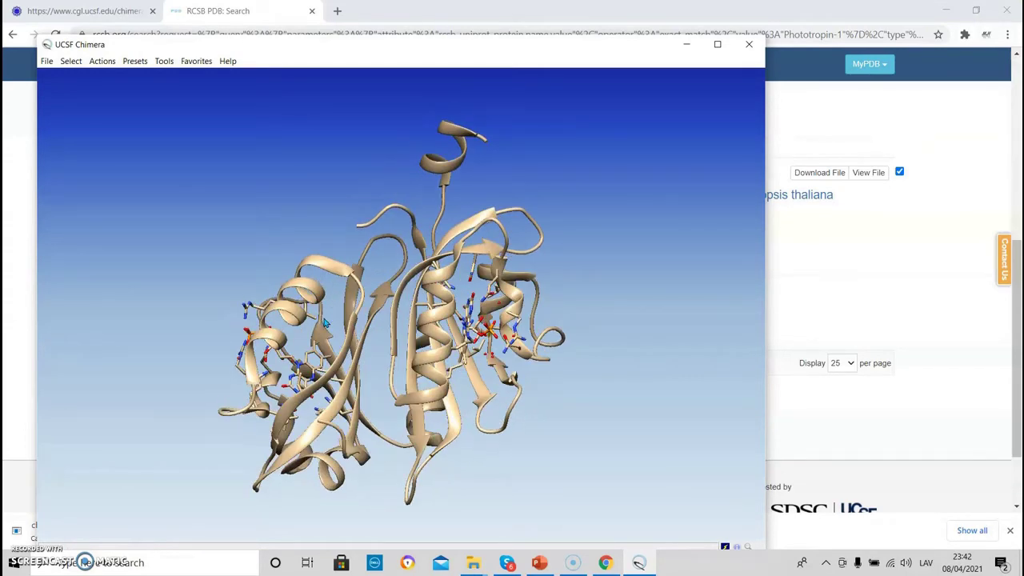
pyautogui.moveTo(338, 372); pyautogui.dragTo(222, 323)
pyautogui.click(47, 61)
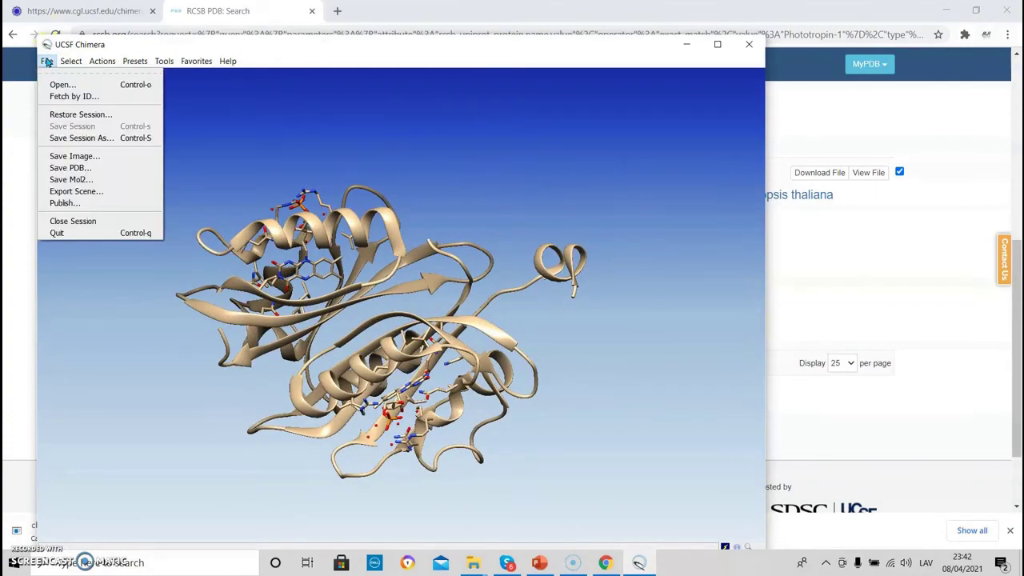
pyautogui.click(68, 224)
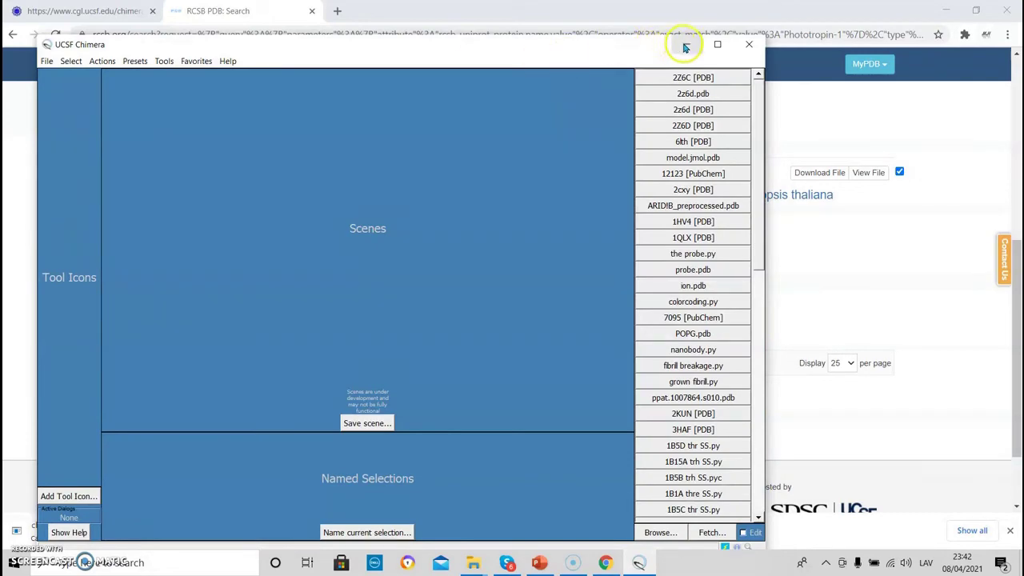
# Step: Minimize Chimera and open the 2Z6C structure summary page on RCSB PDB
pyautogui.click(685, 45)
pyautogui.click(887, 340)
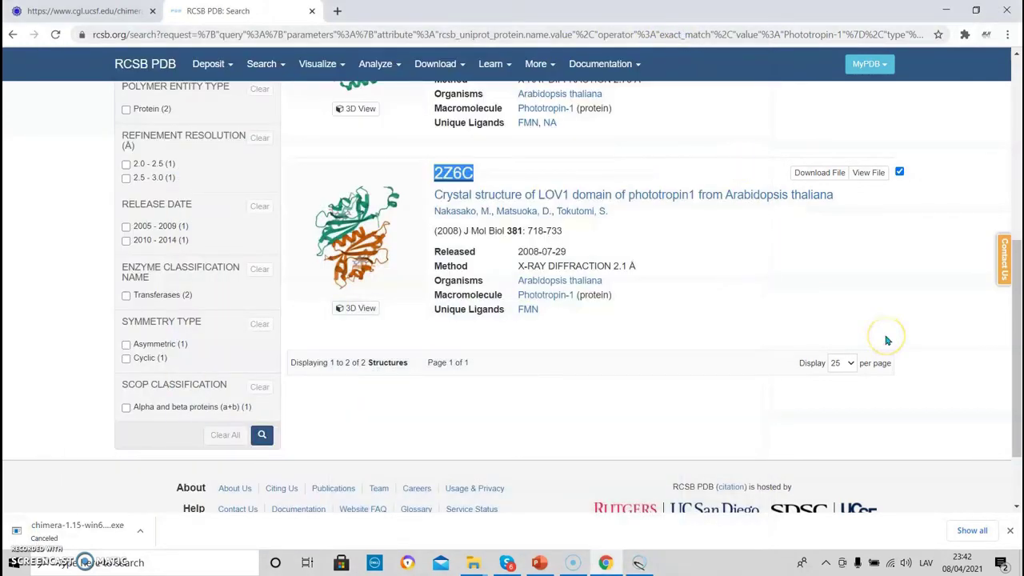
pyautogui.click(459, 173)
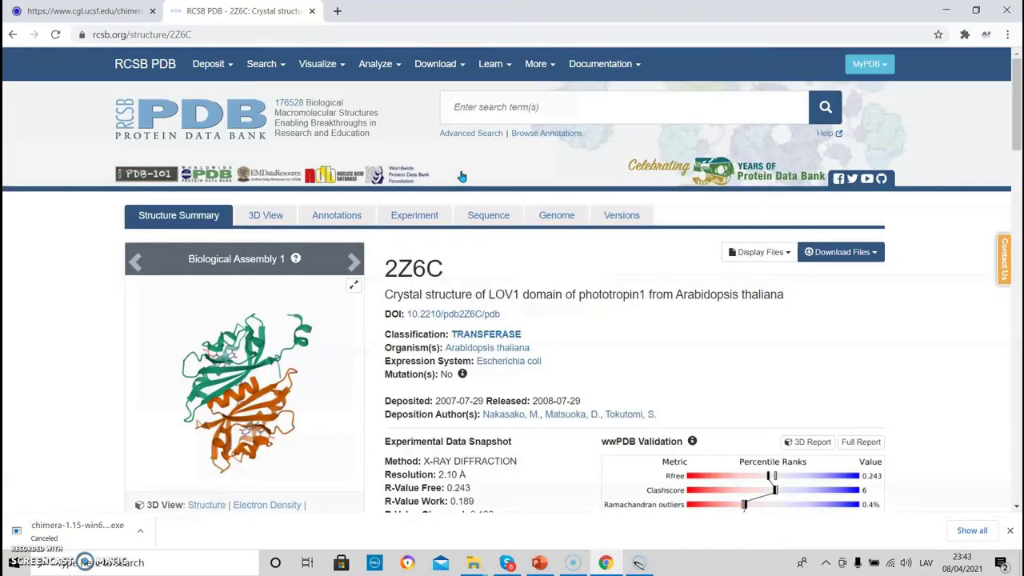
# Step: Download 2Z6C in PDB format as 2z6c.pdb and open its download menu
pyautogui.click(668, 312)
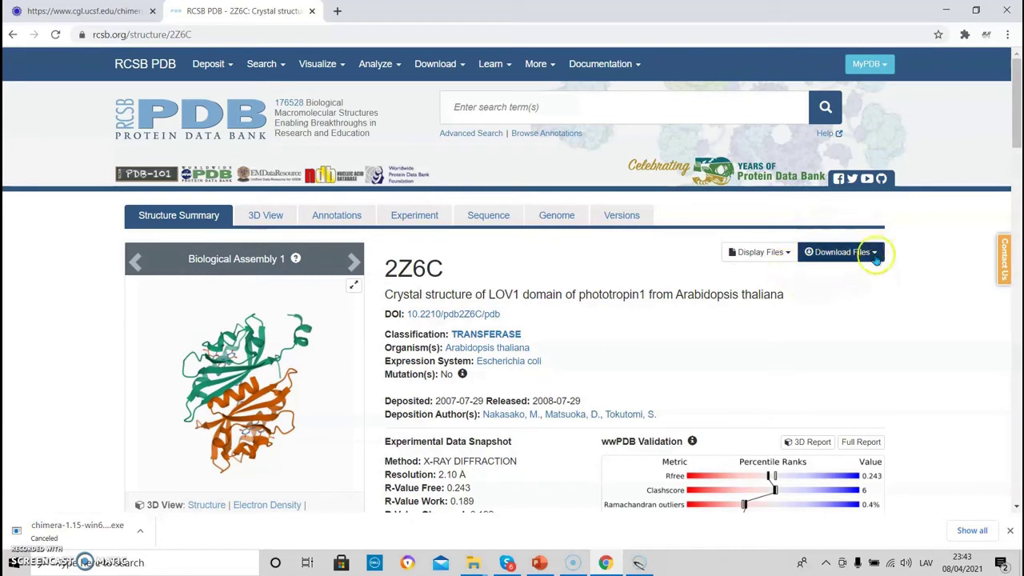
pyautogui.click(810, 252)
pyautogui.click(876, 252)
pyautogui.click(876, 253)
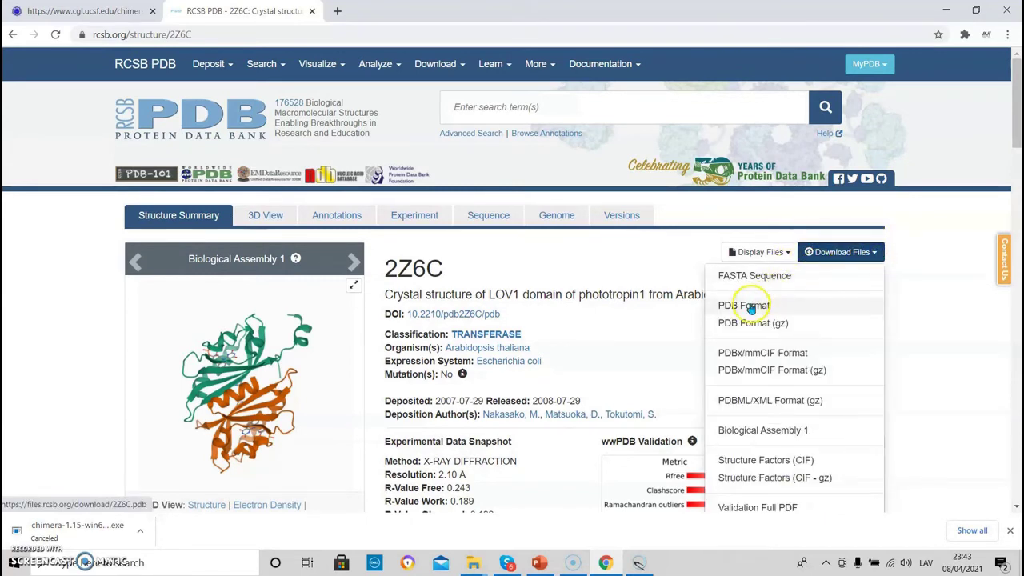
pyautogui.click(752, 304)
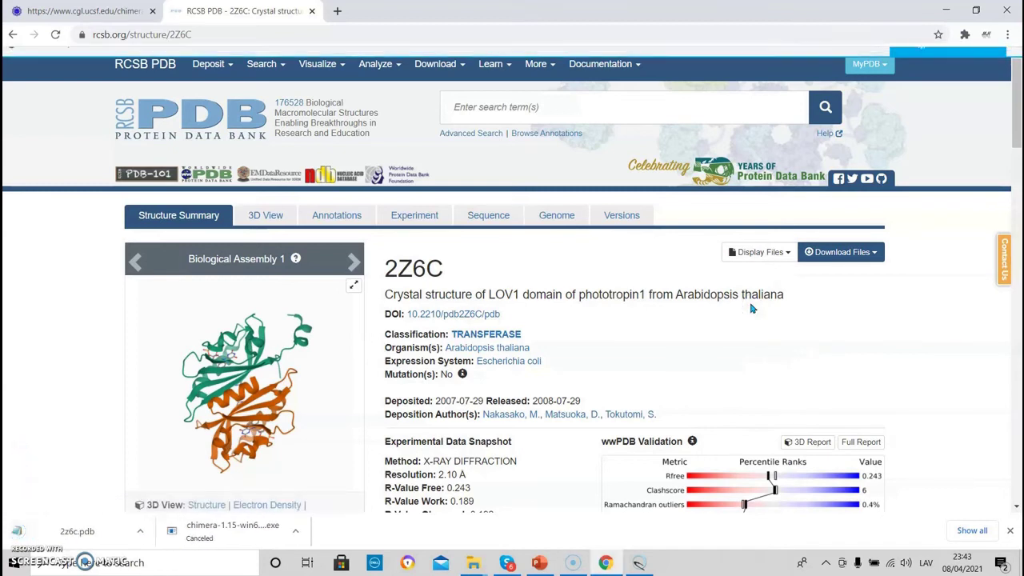
pyautogui.click(108, 550)
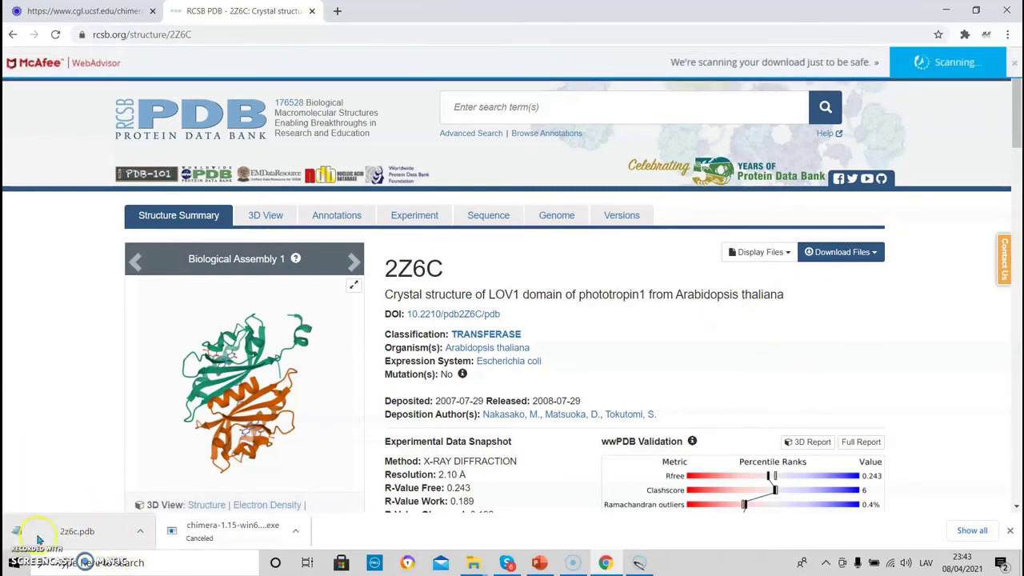
pyautogui.click(142, 533)
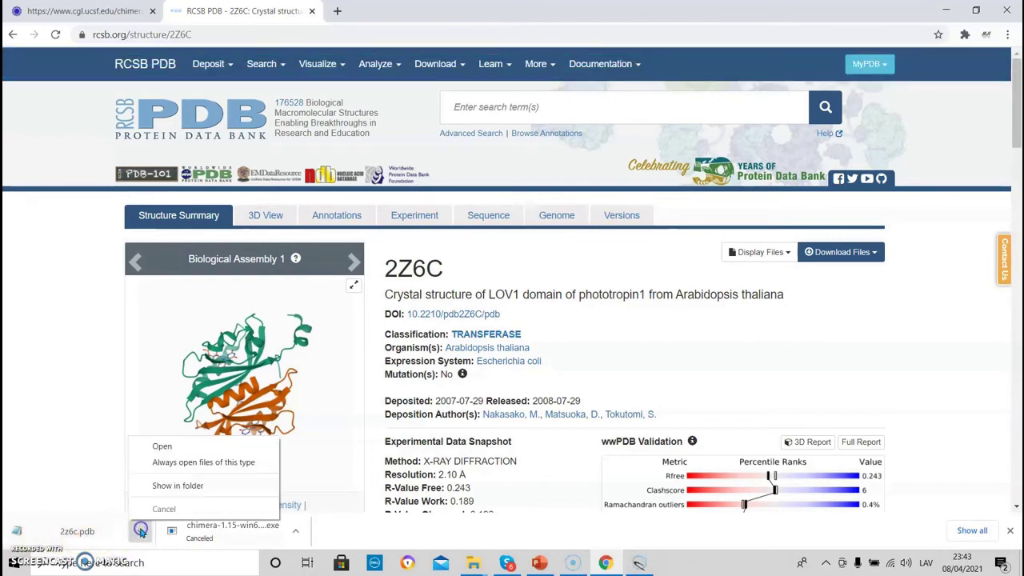
# Step: Copy 2z6c.pdb from Downloads into the Chimera folder and minimise File Explorer
pyautogui.click(195, 486)
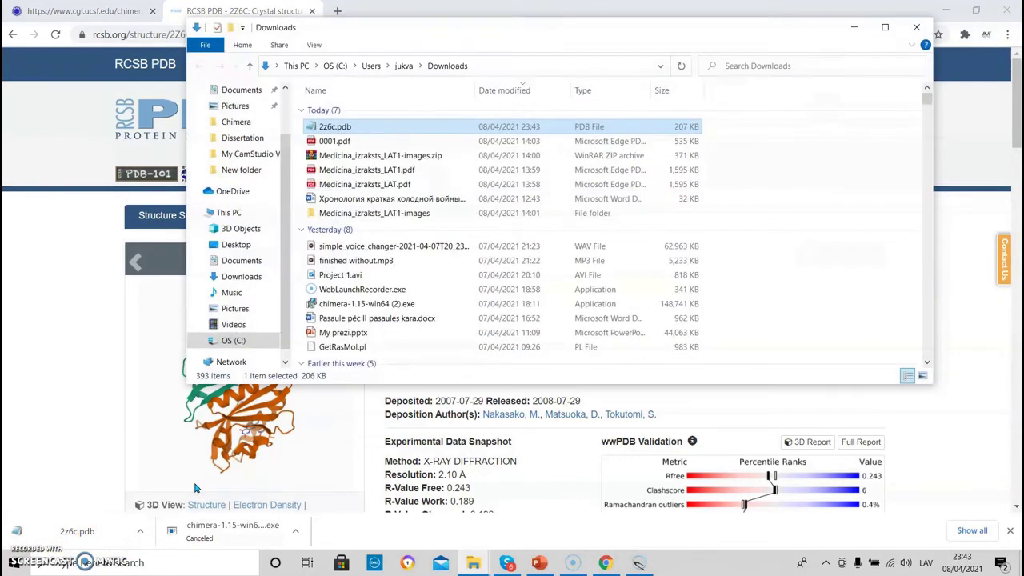
pyautogui.rightClick(354, 128)
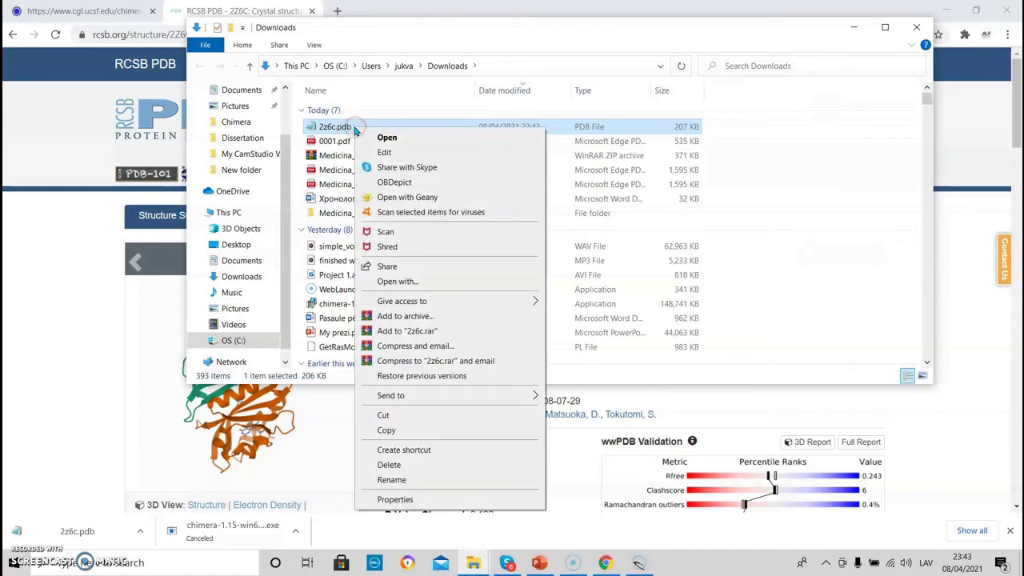
pyautogui.click(392, 416)
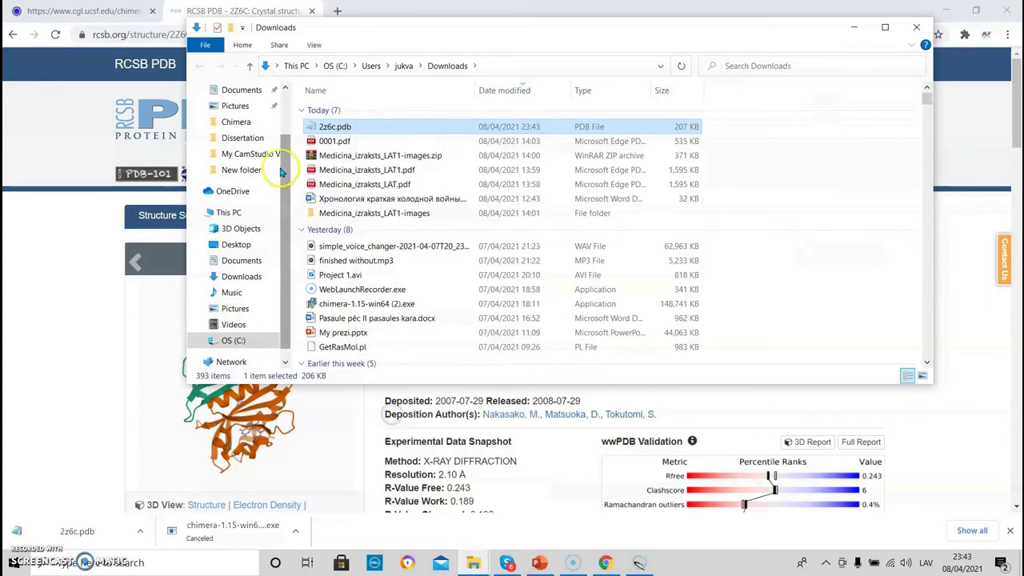
pyautogui.click(236, 121)
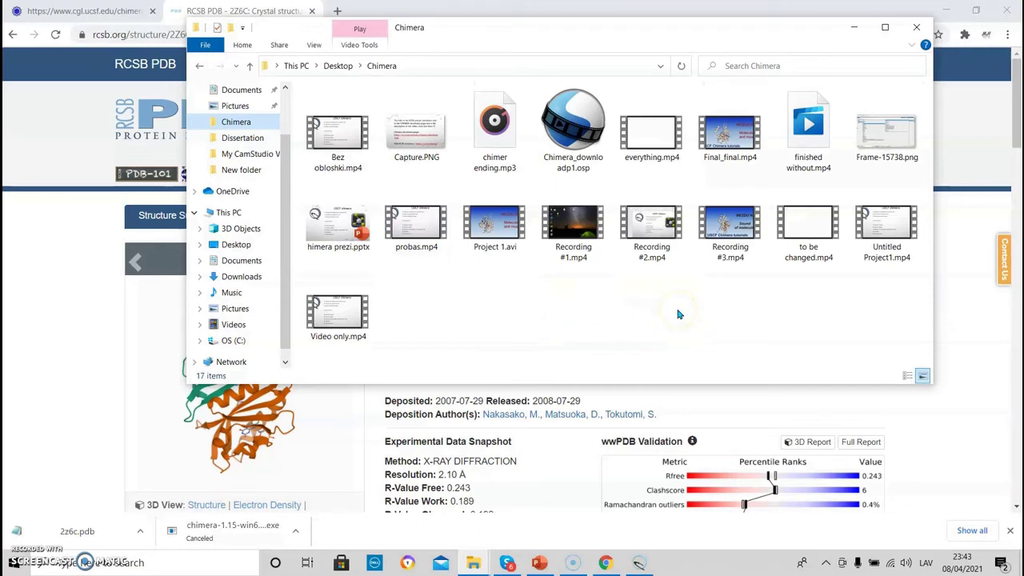
pyautogui.hotkey('ctrl', 'v')
pyautogui.click(854, 28)
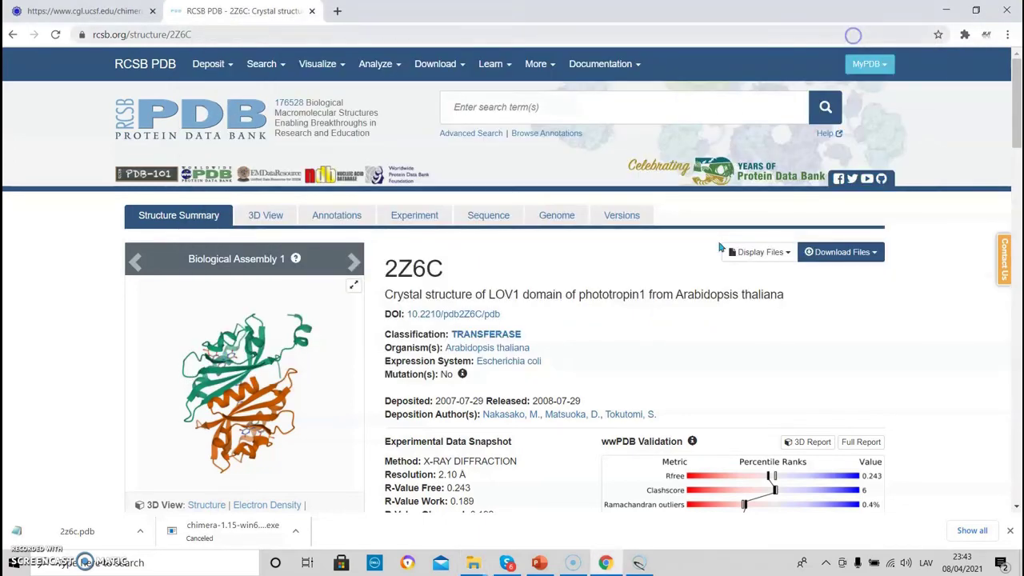
# Step: Open 2z6c.pdb from the Chimera folder in Chimera
pyautogui.click(638, 564)
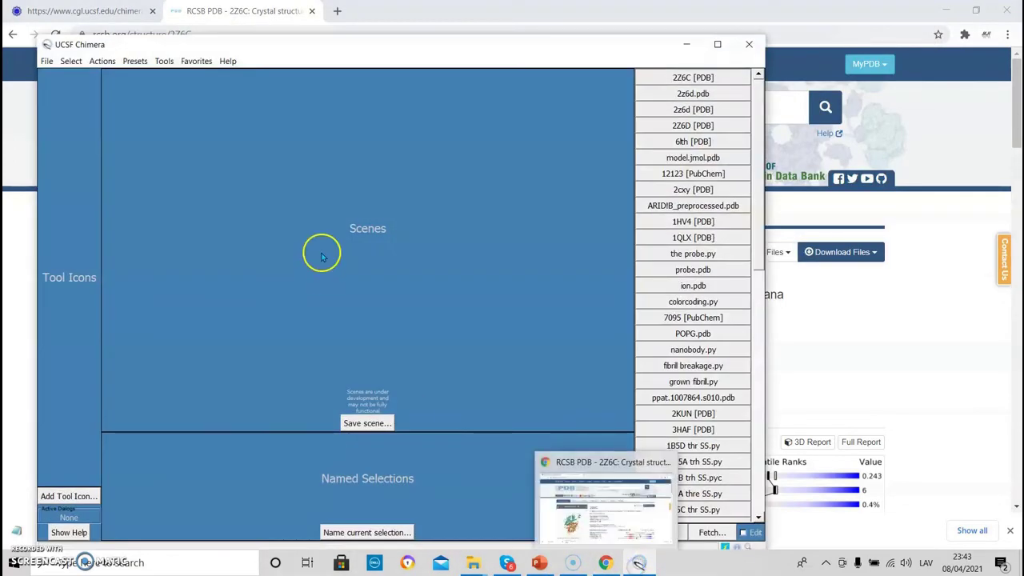
pyautogui.click(48, 62)
pyautogui.click(60, 86)
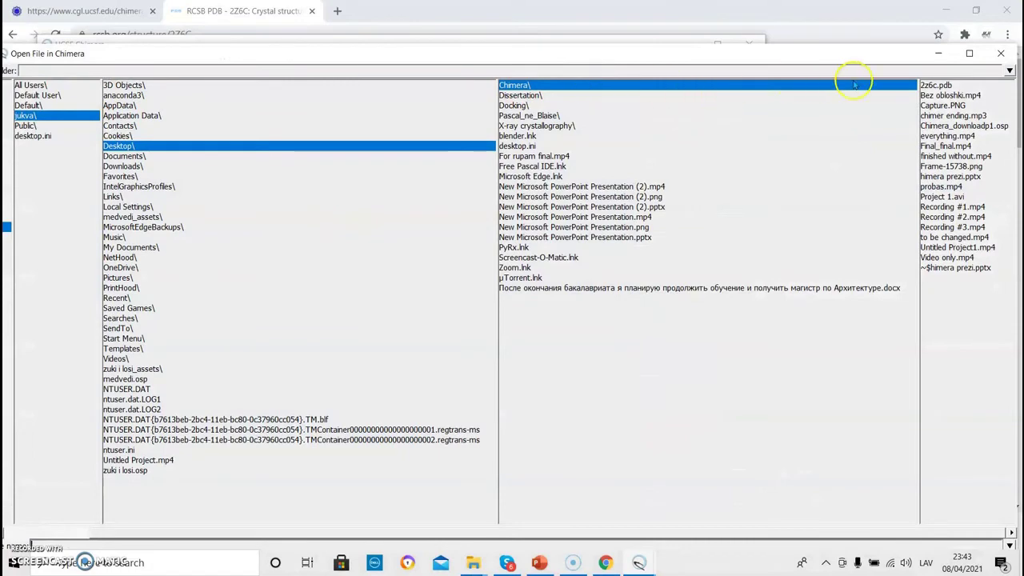
pyautogui.doubleClick(941, 87)
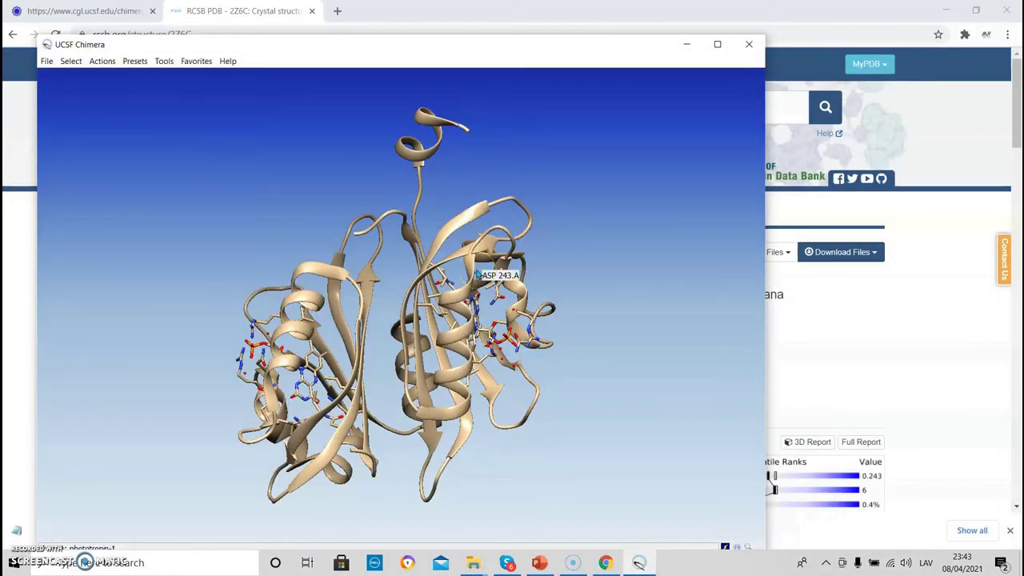
# Step: Rotate, zoom and shift the 2Z6C ribbon model to a new orientation
pyautogui.moveTo(343, 378); pyautogui.dragTo(360, 299)
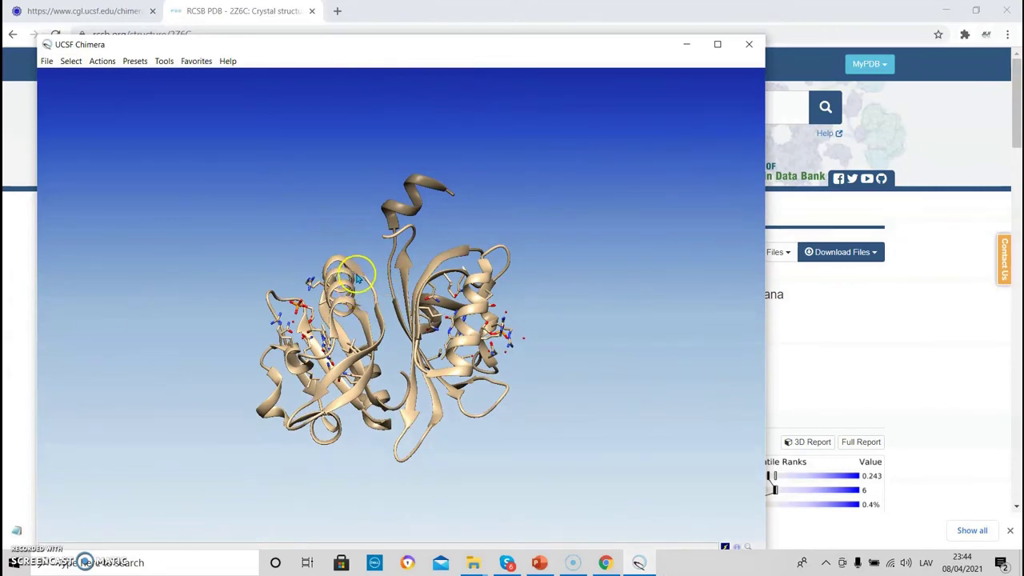
pyautogui.moveTo(359, 264); pyautogui.dragTo(299, 302)
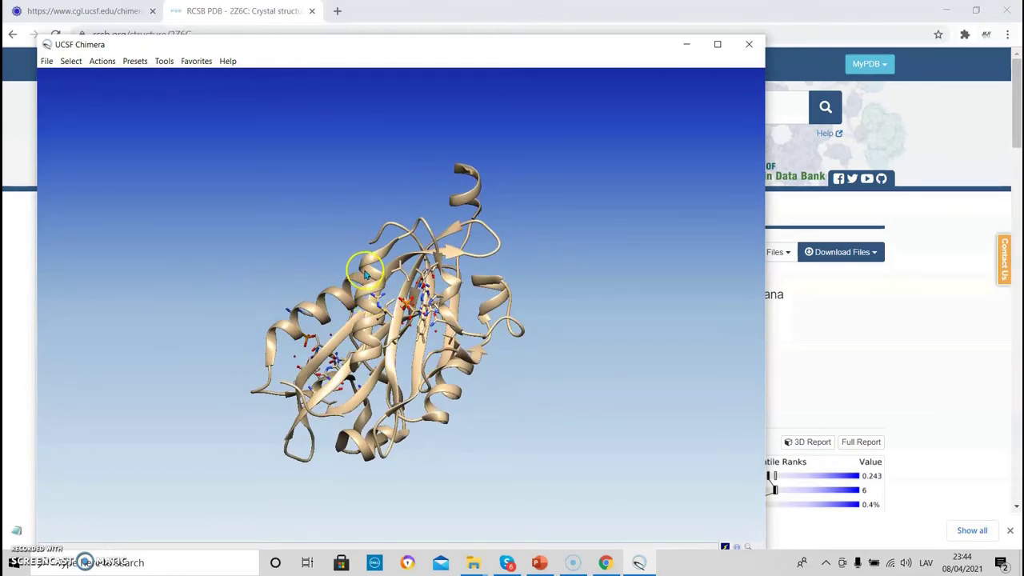
pyautogui.moveTo(365, 275)
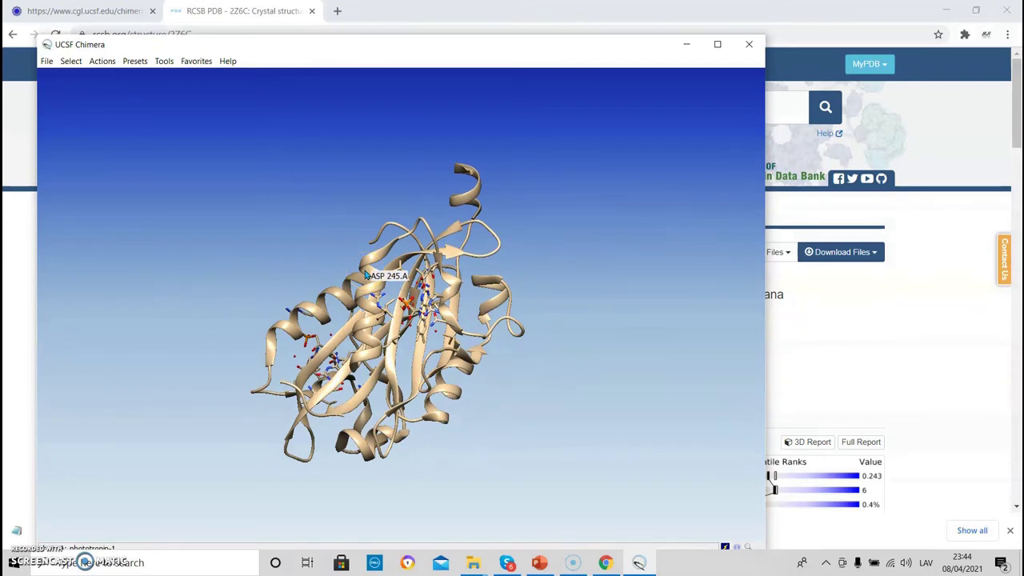
pyautogui.moveTo(365, 274); pyautogui.dragTo(470, 322, button='right')
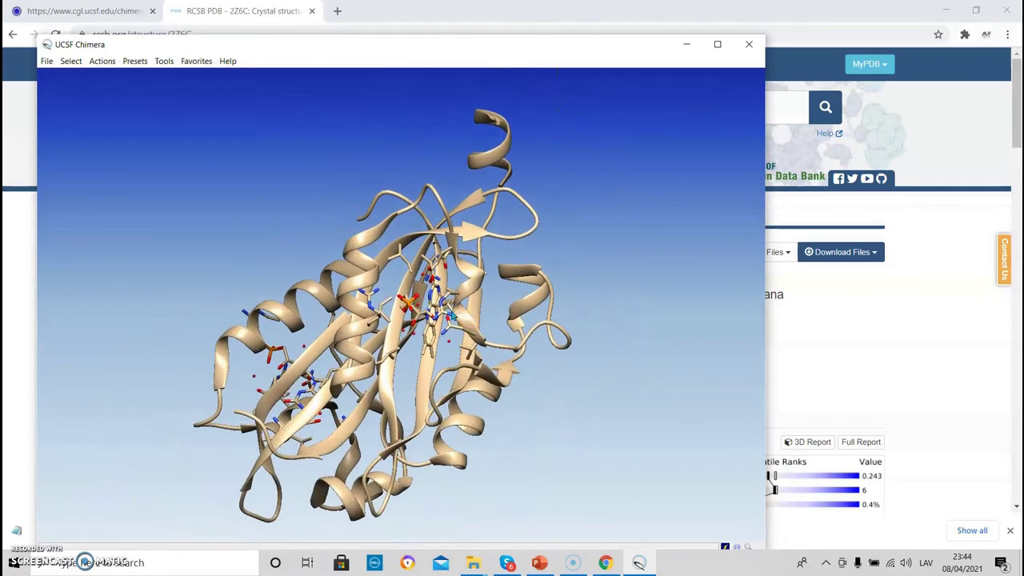
pyautogui.moveTo(474, 324); pyautogui.dragTo(496, 311, button='middle')
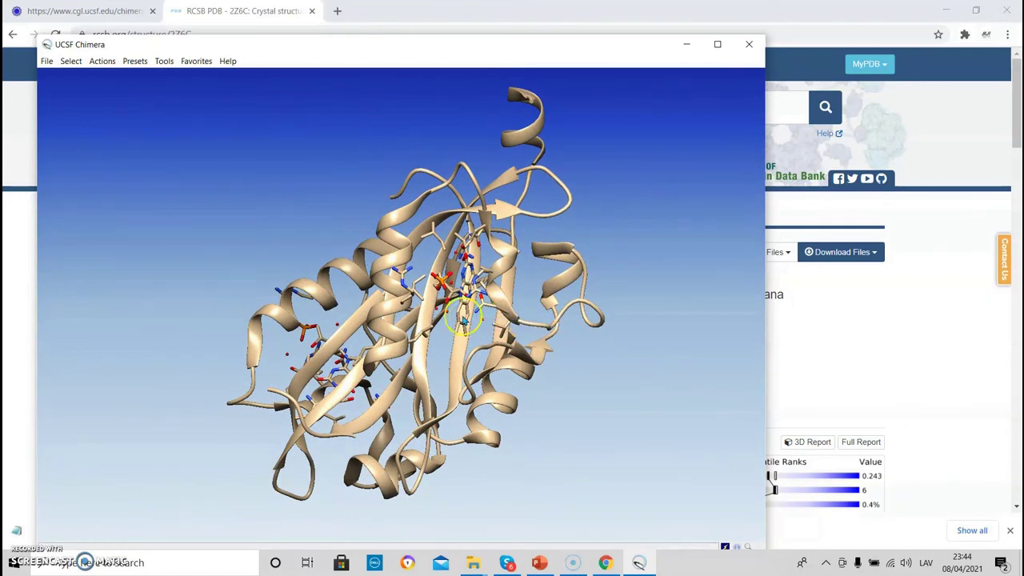
# Step: Save the 2z6c model as PDB file 'structure1' in the Desktop Chimera folder
pyautogui.click(47, 64)
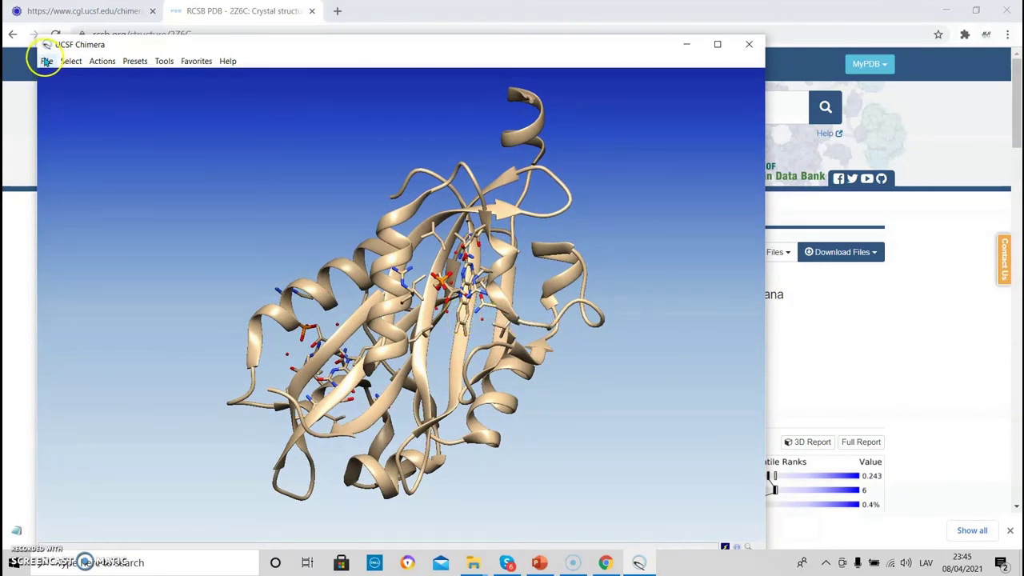
pyautogui.click(45, 61)
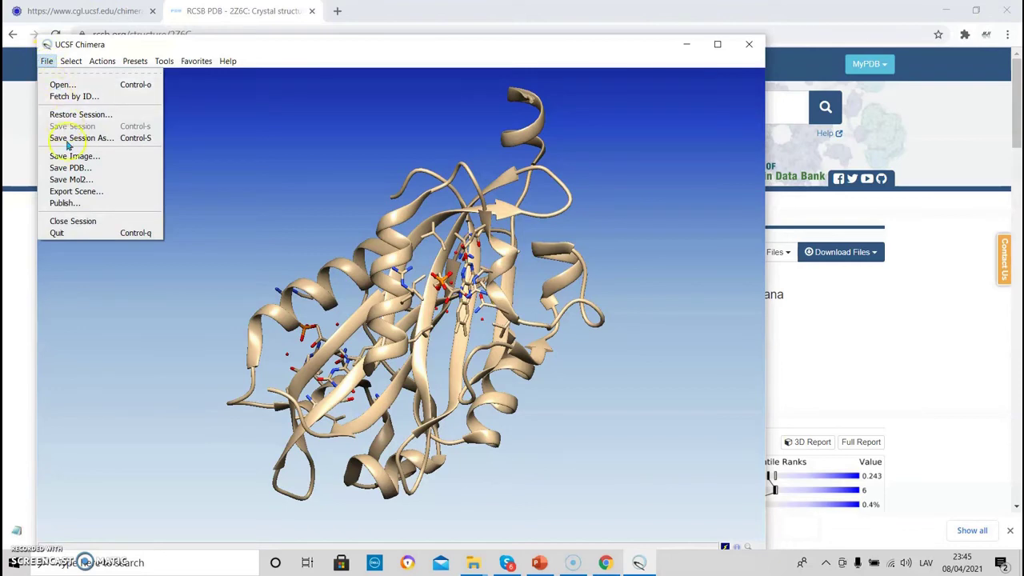
pyautogui.click(83, 171)
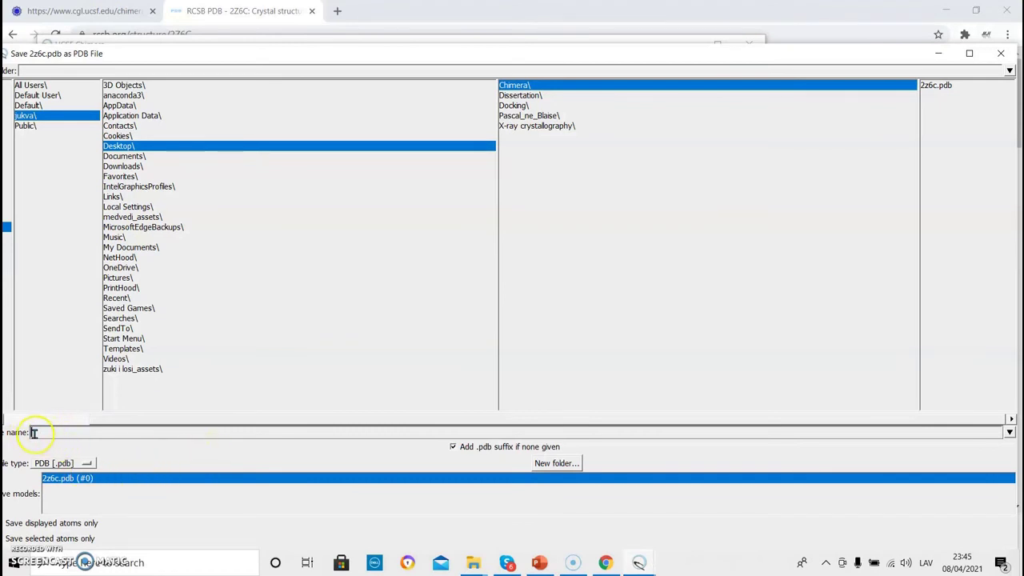
pyautogui.click(88, 432)
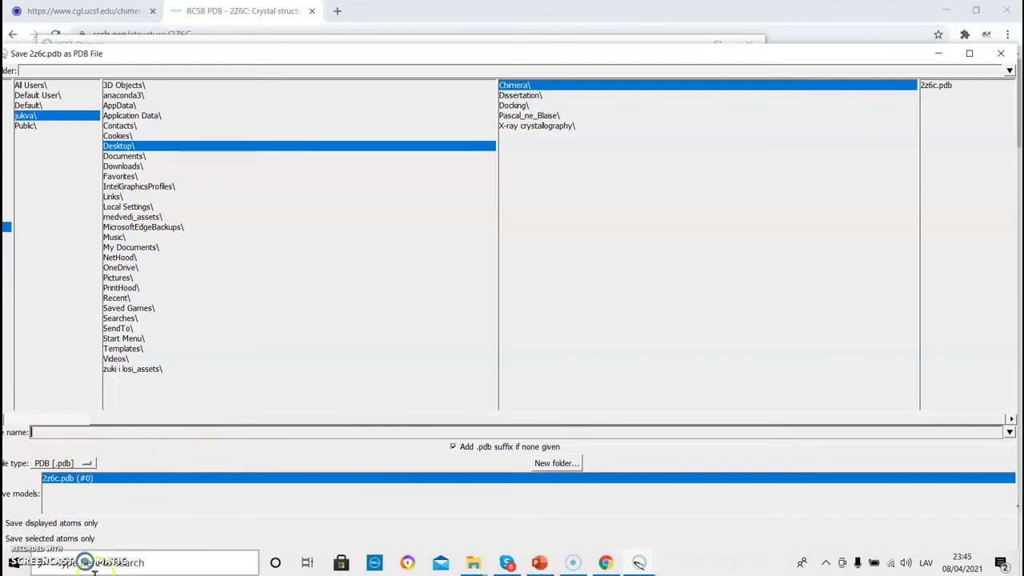
pyautogui.write('structure')
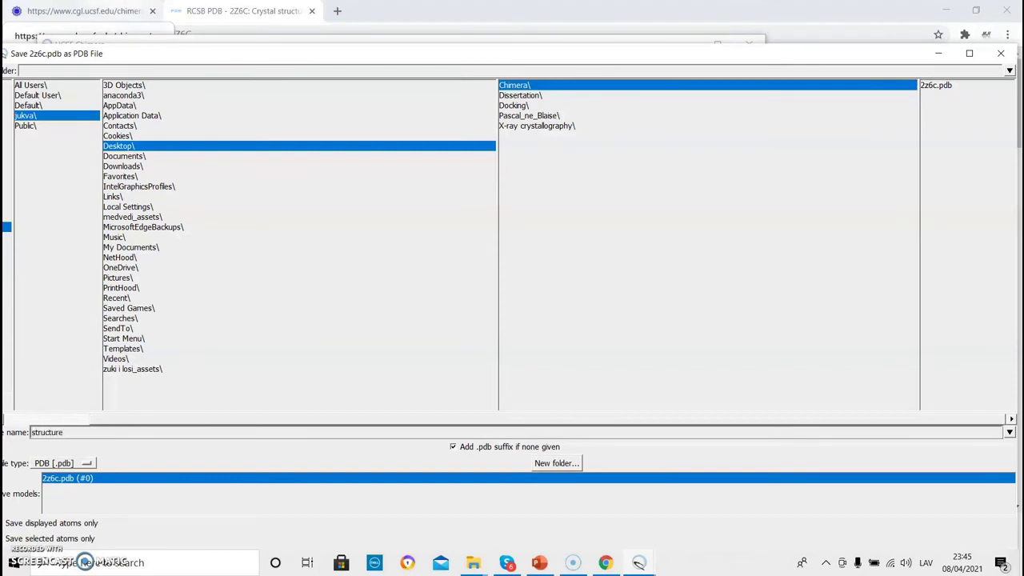
pyautogui.write('1')
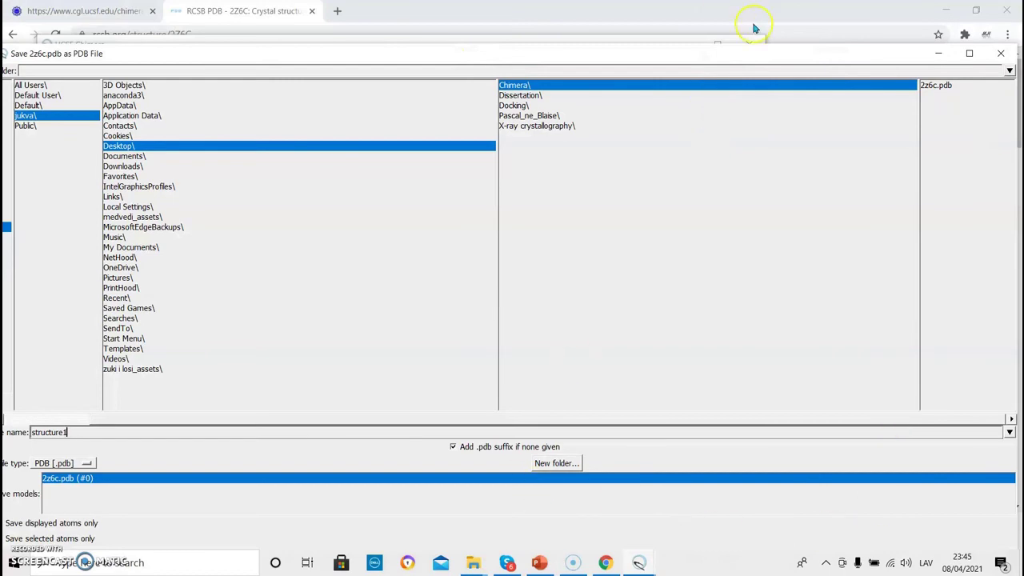
pyautogui.moveTo(758, 61); pyautogui.dragTo(764, 15)
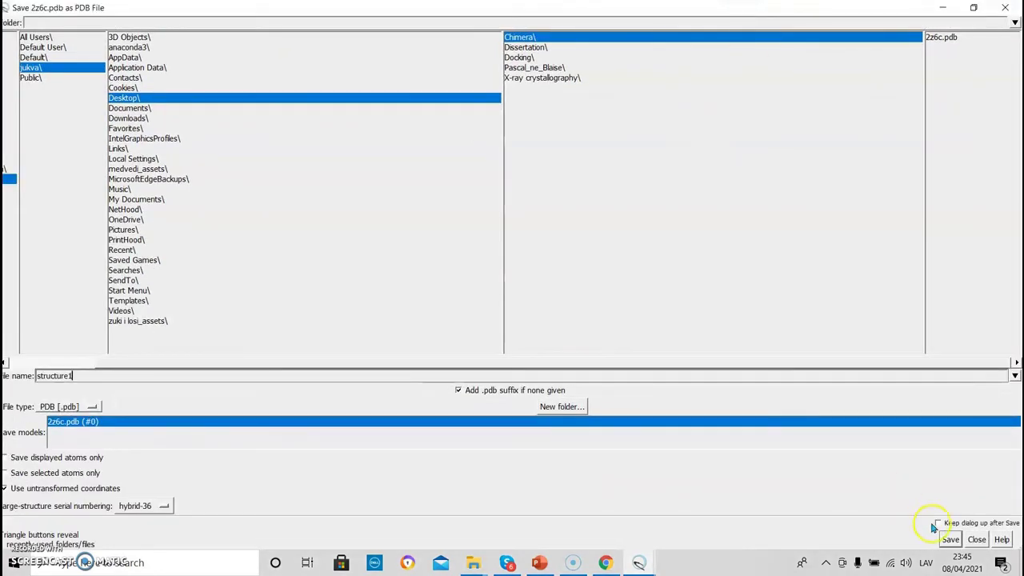
pyautogui.click(950, 541)
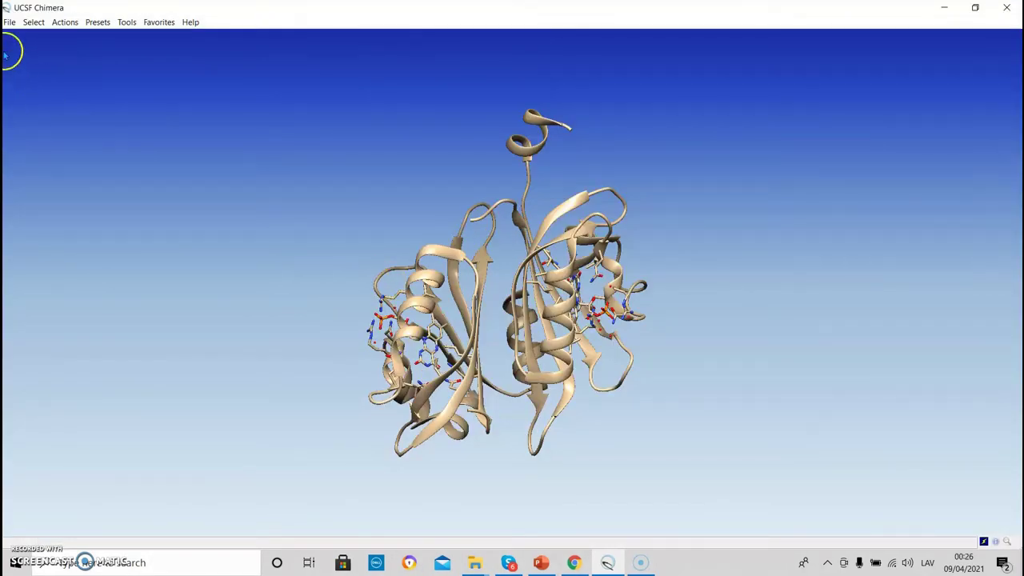
# Step: Save the current protein view as the PNG image 'photoropin1' in the Desktop Chimera folder
pyautogui.click(10, 23)
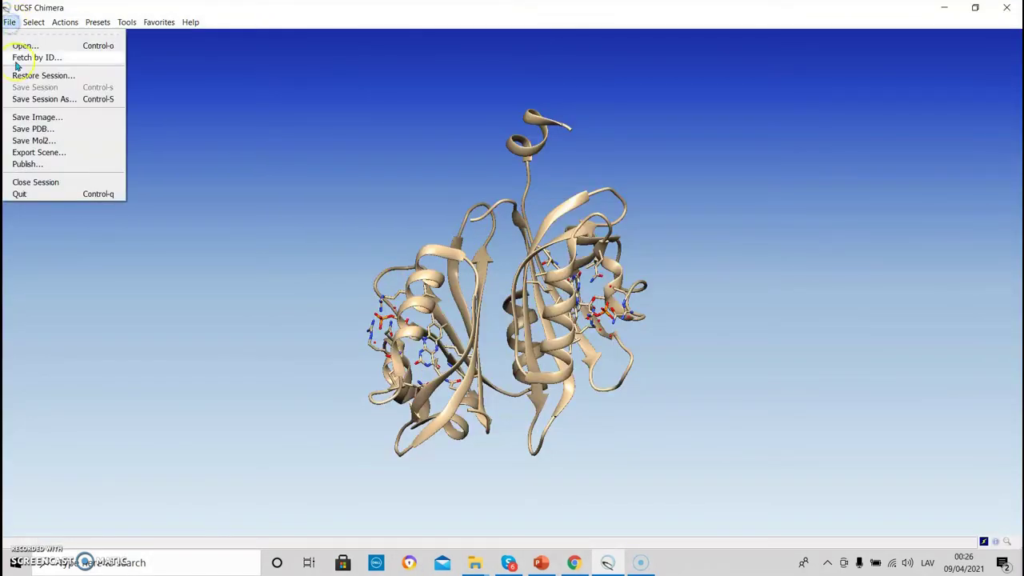
pyautogui.click(28, 118)
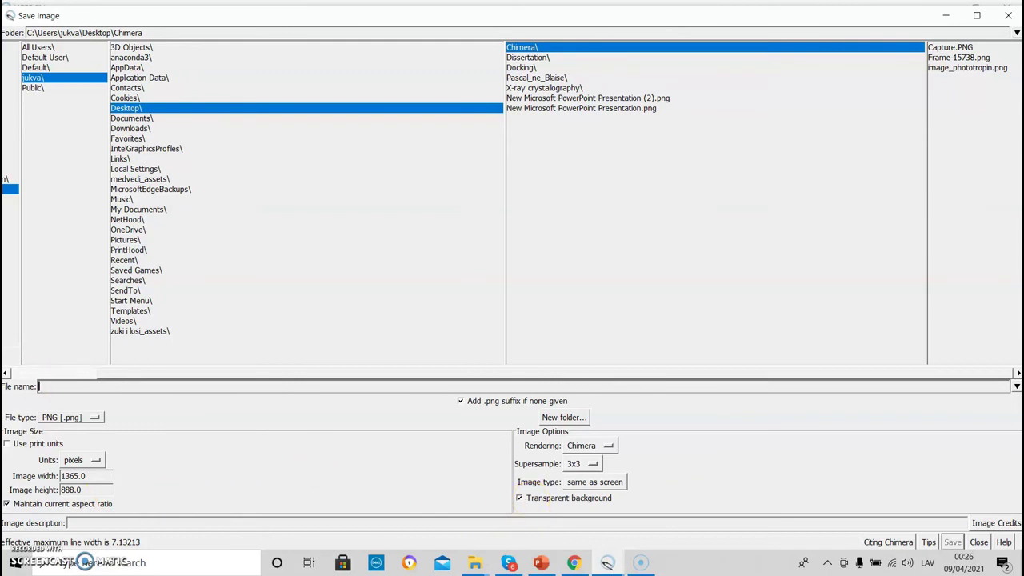
pyautogui.click(79, 385)
pyautogui.write('photoropin1')
pyautogui.click(953, 543)
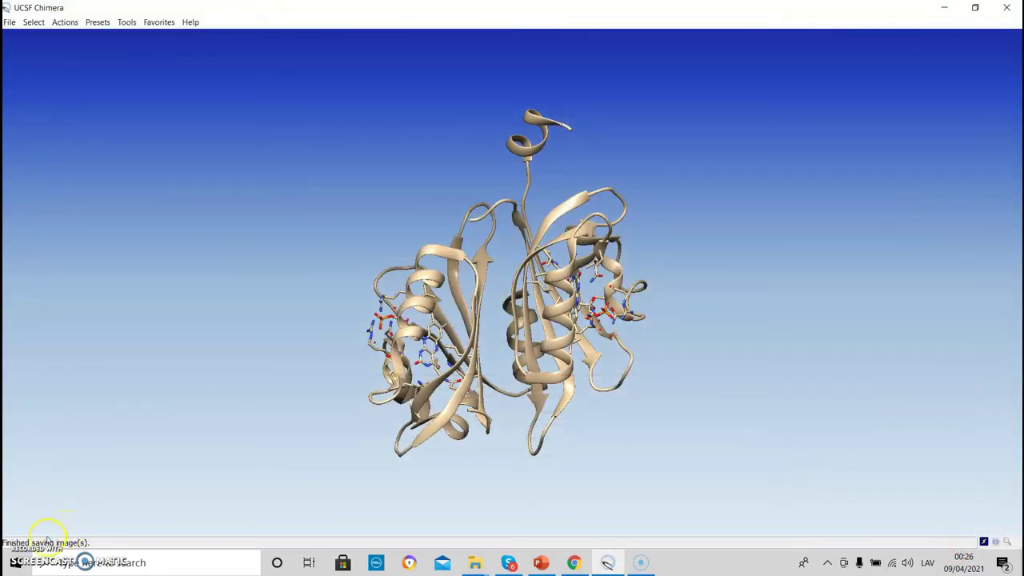
# Step: Minimise Chimera and open the desktop Chimera folder, scrolling down to the saved files
pyautogui.click(945, 7)
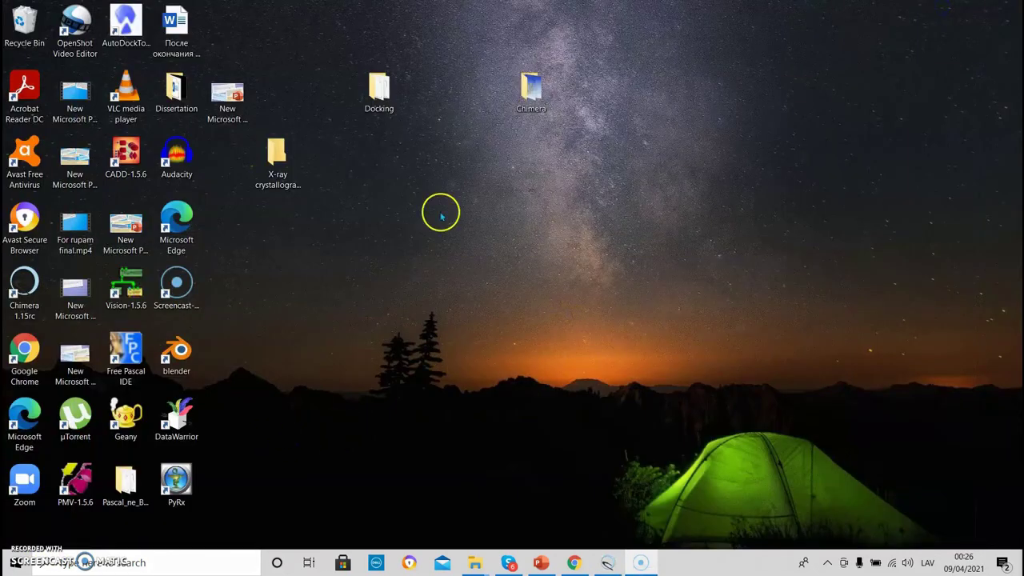
pyautogui.doubleClick(522, 99)
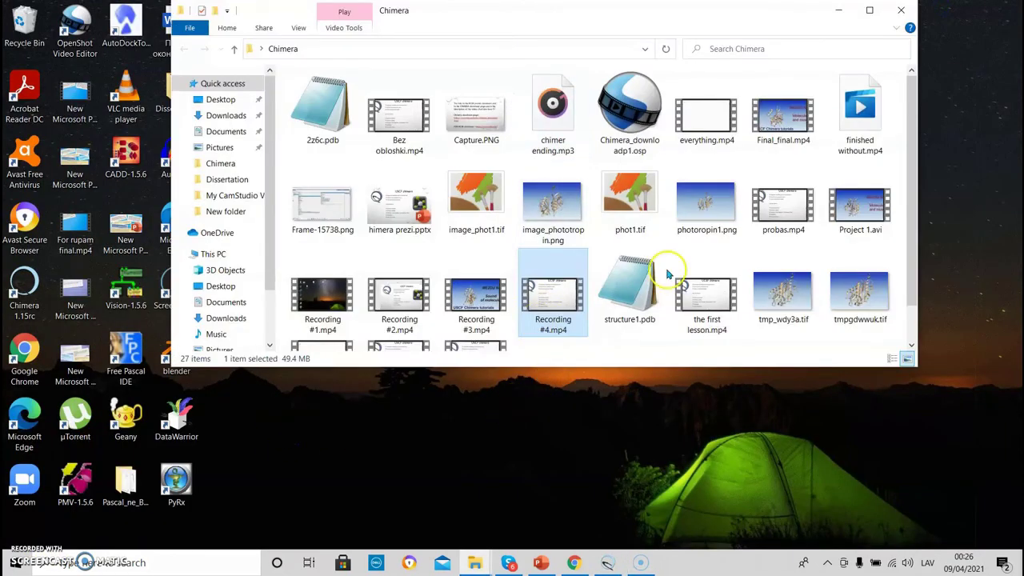
pyautogui.scroll(-1, 668, 268)
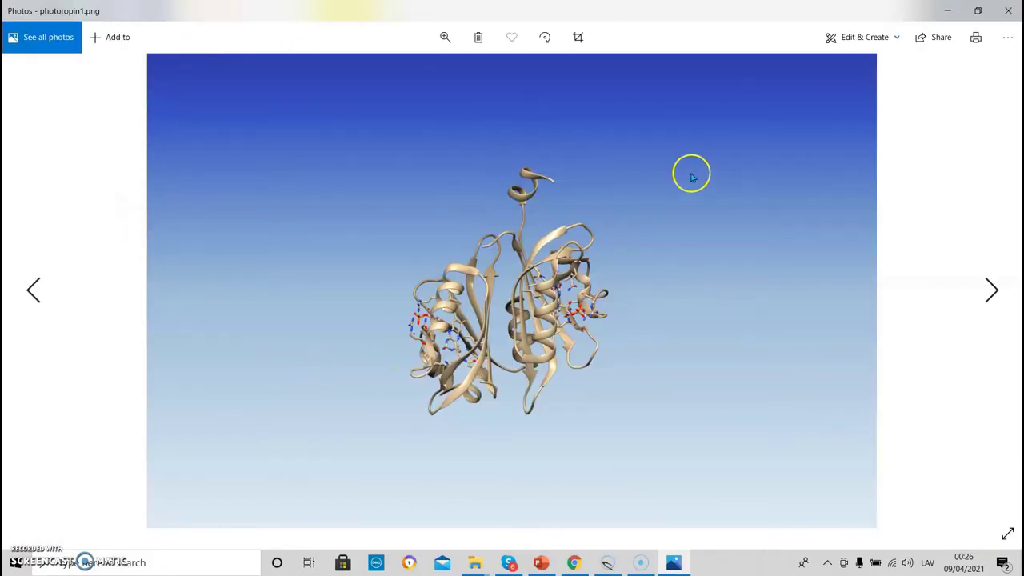
# Step: Close the photoropin1.png preview in Photos to return to the Chimera ribbon view
pyautogui.click(1010, 11)
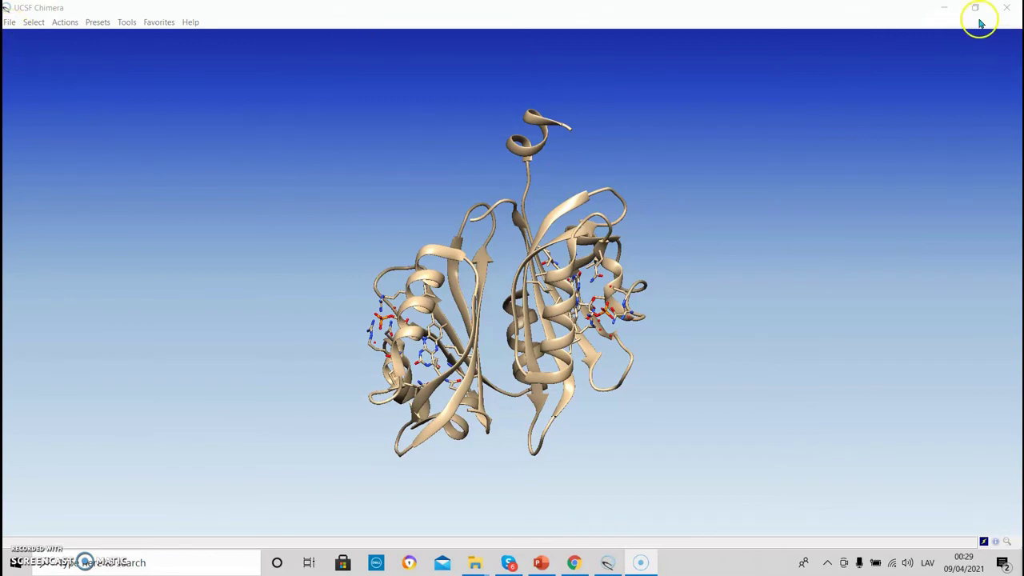
# Step: Exit UCSF Chimera via its title-bar close button
pyautogui.click(1006, 8)
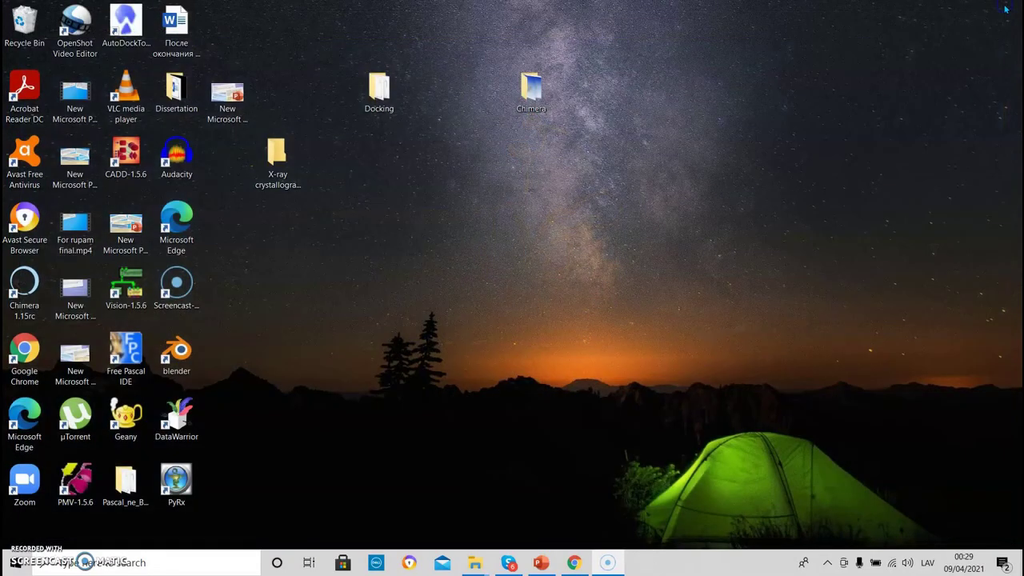